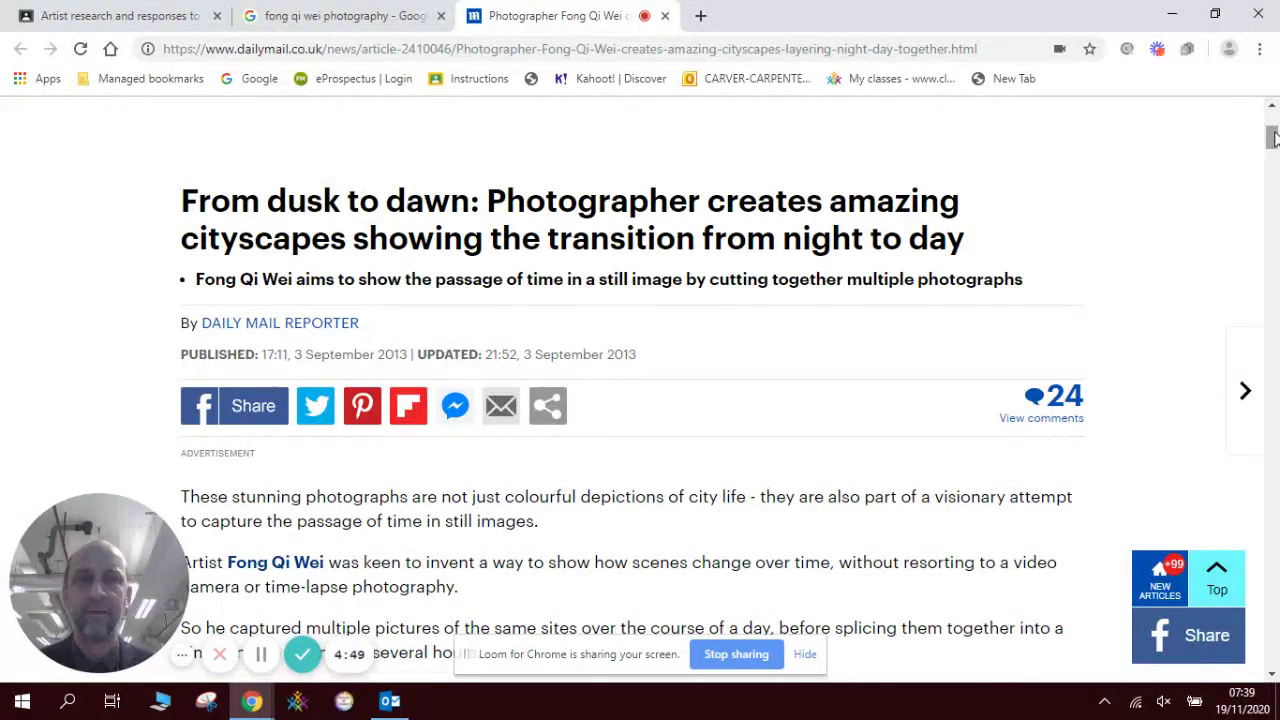
# Look through the article's time-sliced photographs and open the Photopea online photo editor in a new browser tab.
pyautogui.moveTo(1275, 139); pyautogui.dragTo(1275, 163)
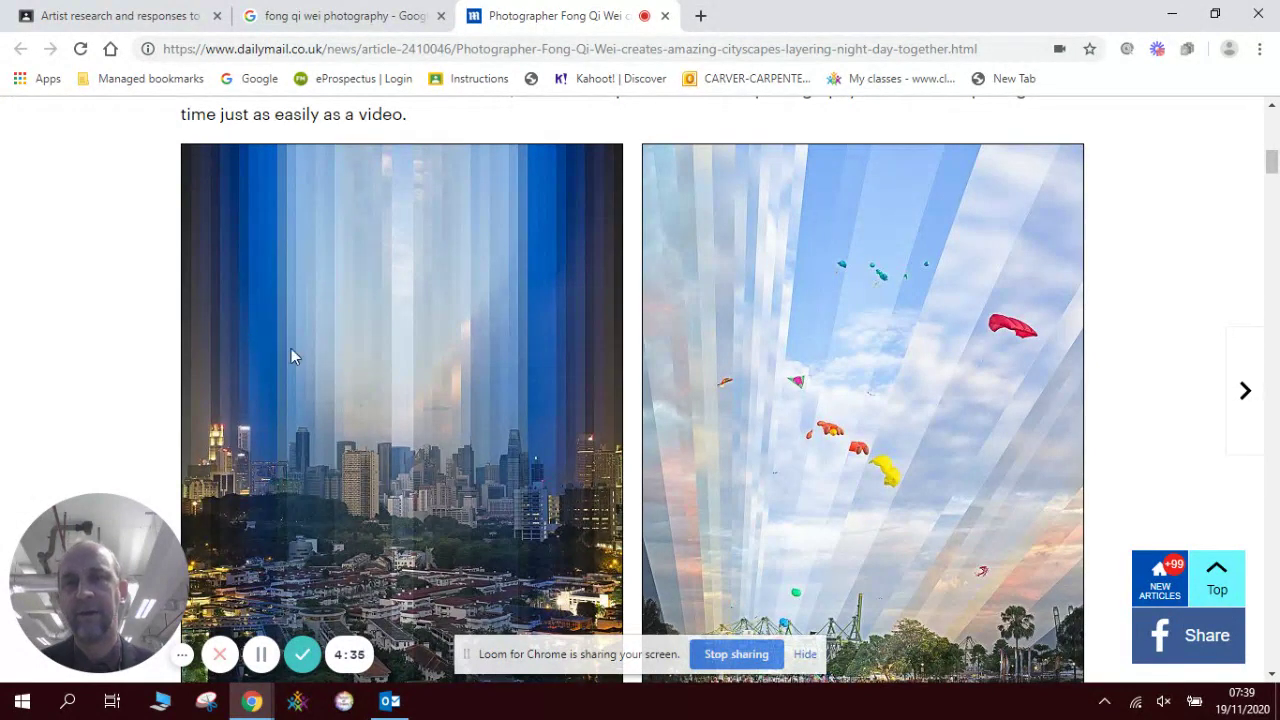
pyautogui.moveTo(1271, 170); pyautogui.dragTo(1273, 230)
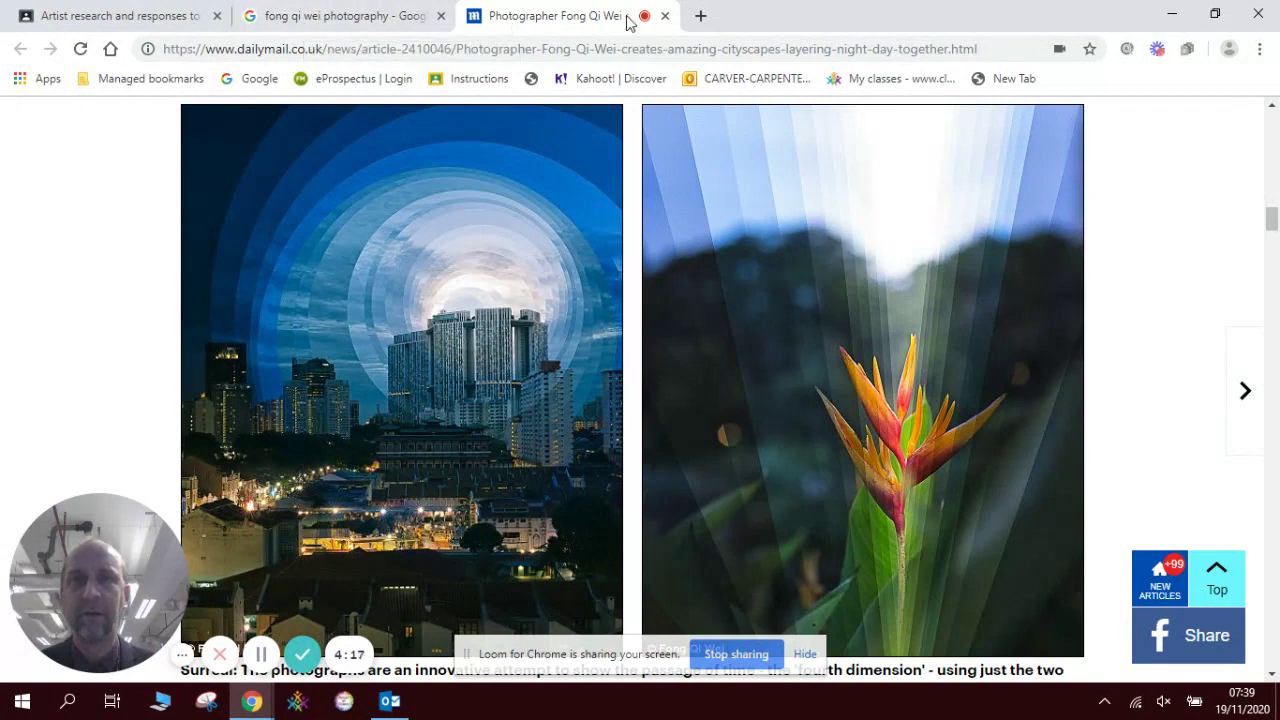
pyautogui.click(700, 16)
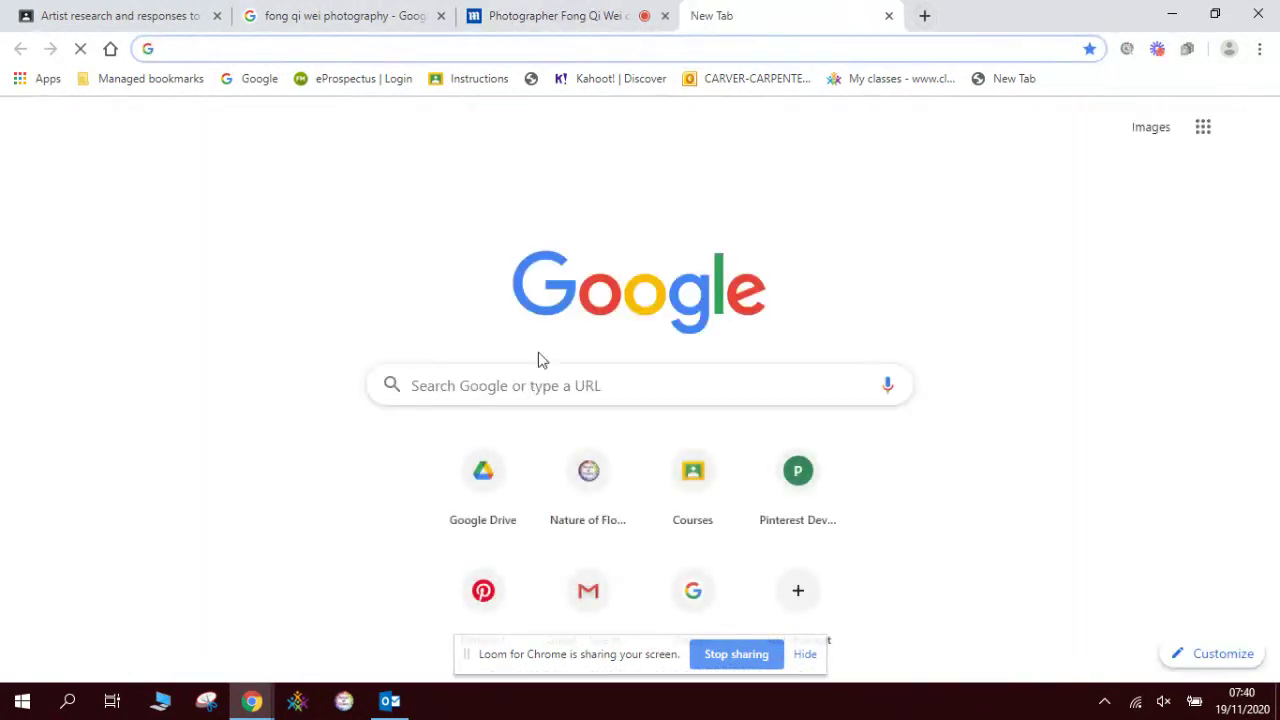
pyautogui.click(517, 386)
pyautogui.write('phot')
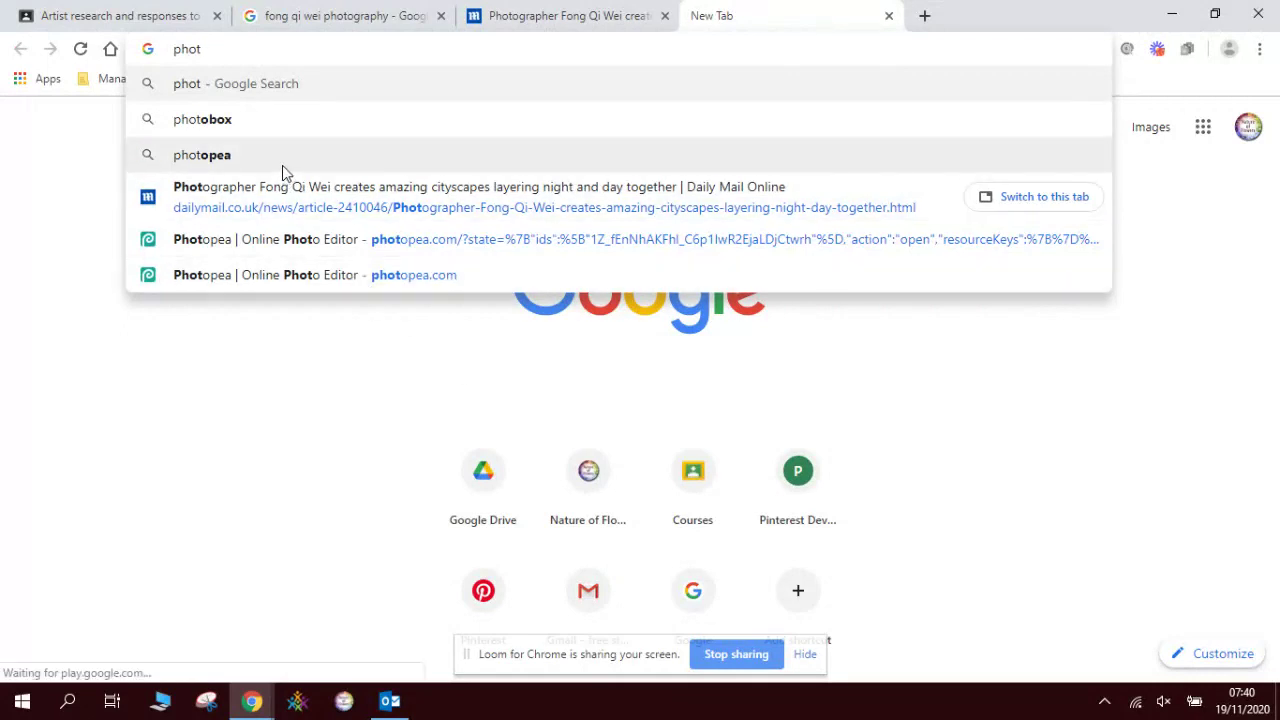
pyautogui.click(285, 234)
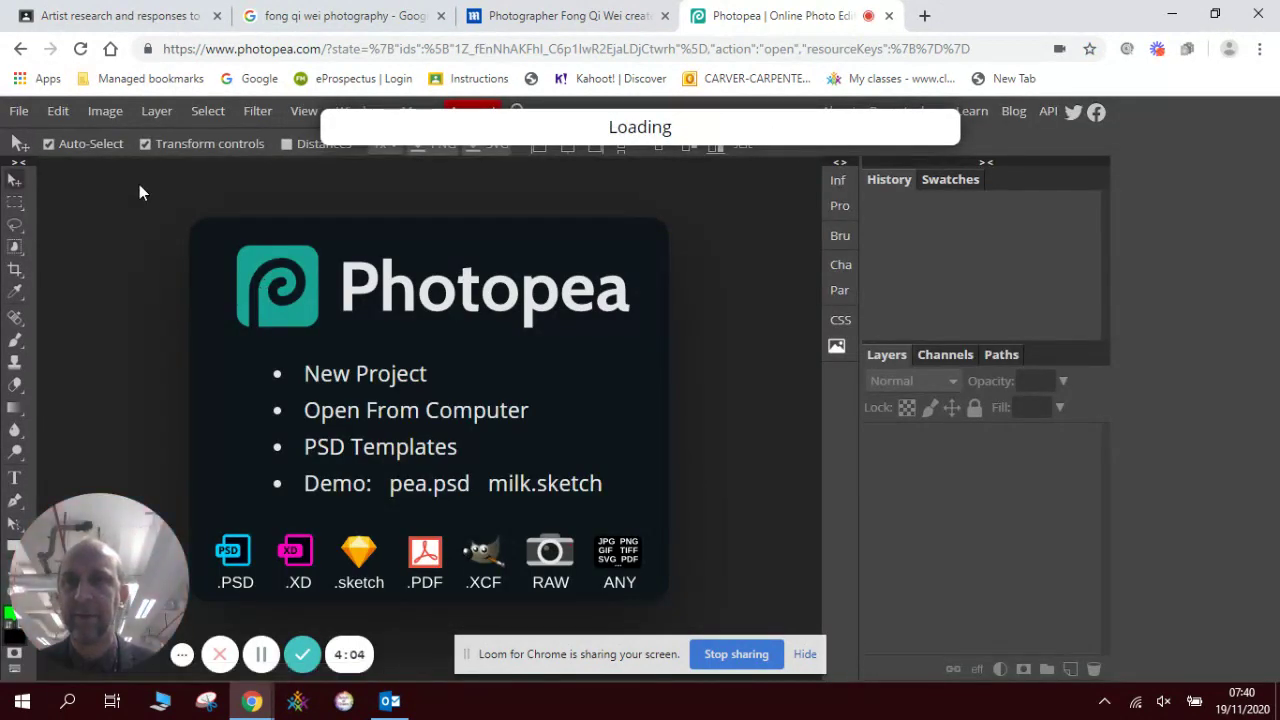
# Open the park photo IMG_9626 from the computer's Pictures folder.
pyautogui.click(19, 111)
pyautogui.click(57, 167)
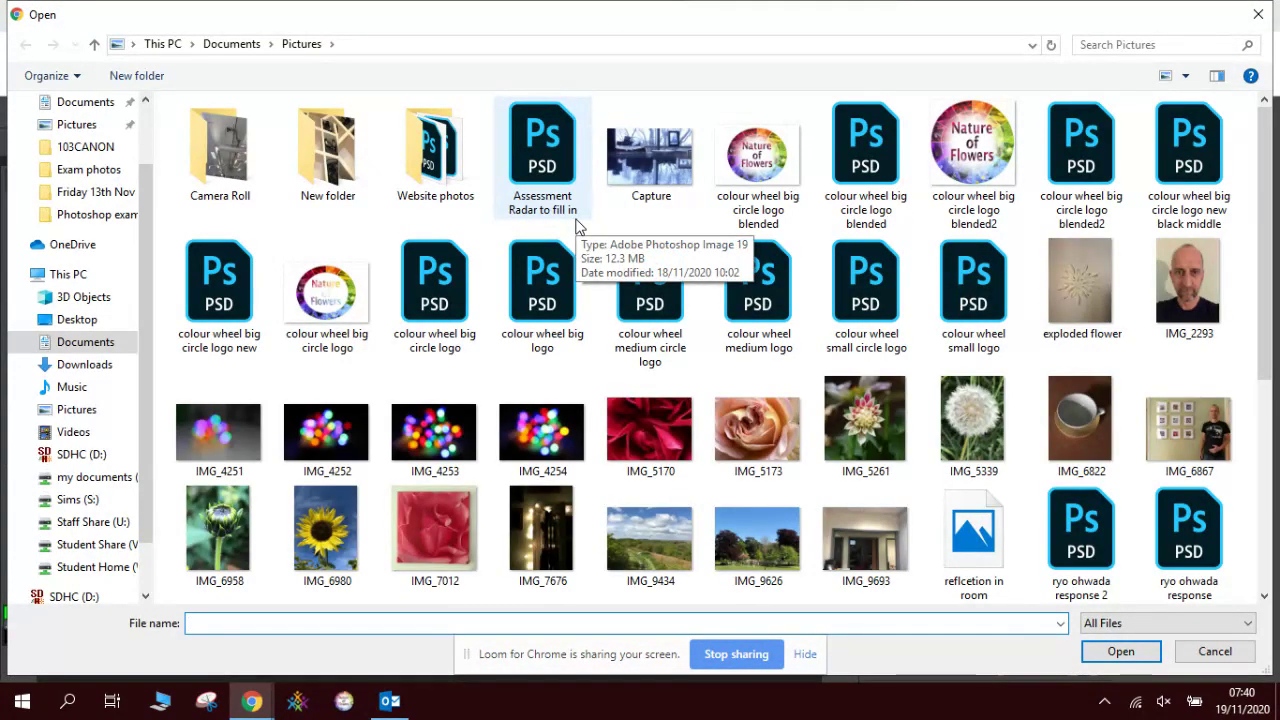
pyautogui.doubleClick(730, 545)
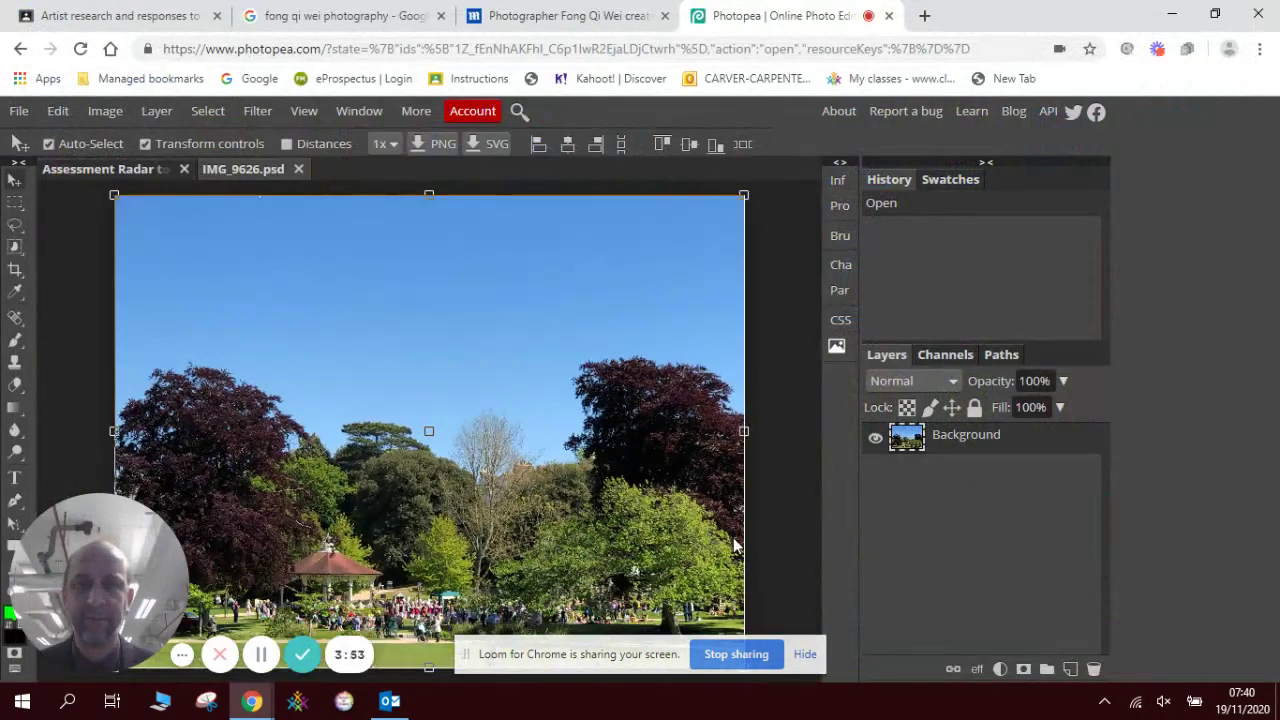
# Draw a large circular selection with the Ellipse Select tool, covering nearly the full height of the park photo.
pyautogui.hotkey('ctrl', 'alt', 't')
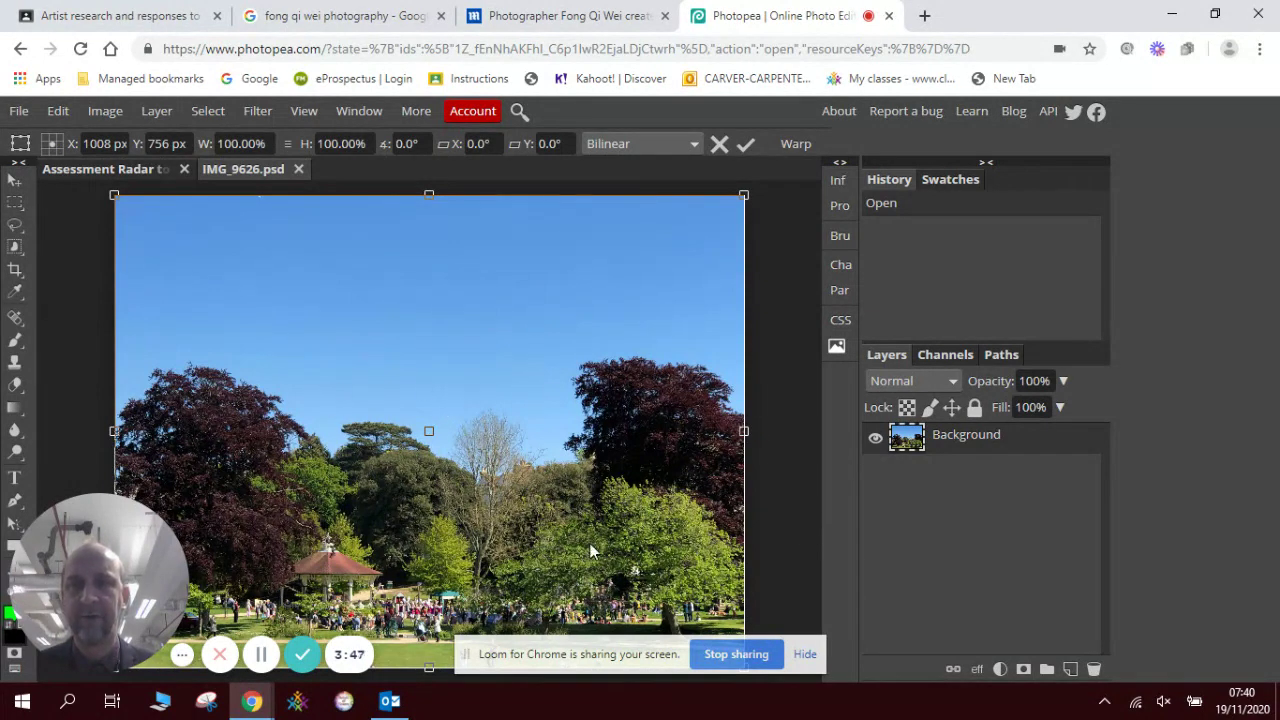
pyautogui.click(14, 205)
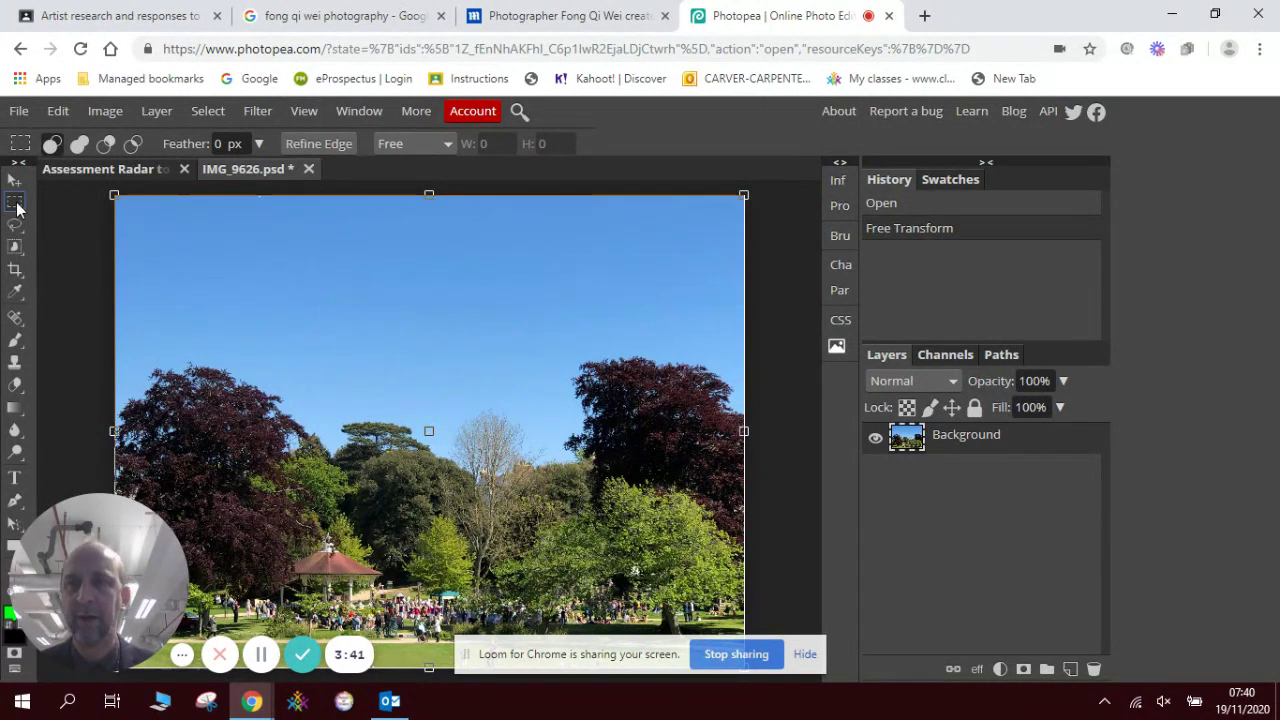
pyautogui.rightClick(15, 205)
pyautogui.click(72, 236)
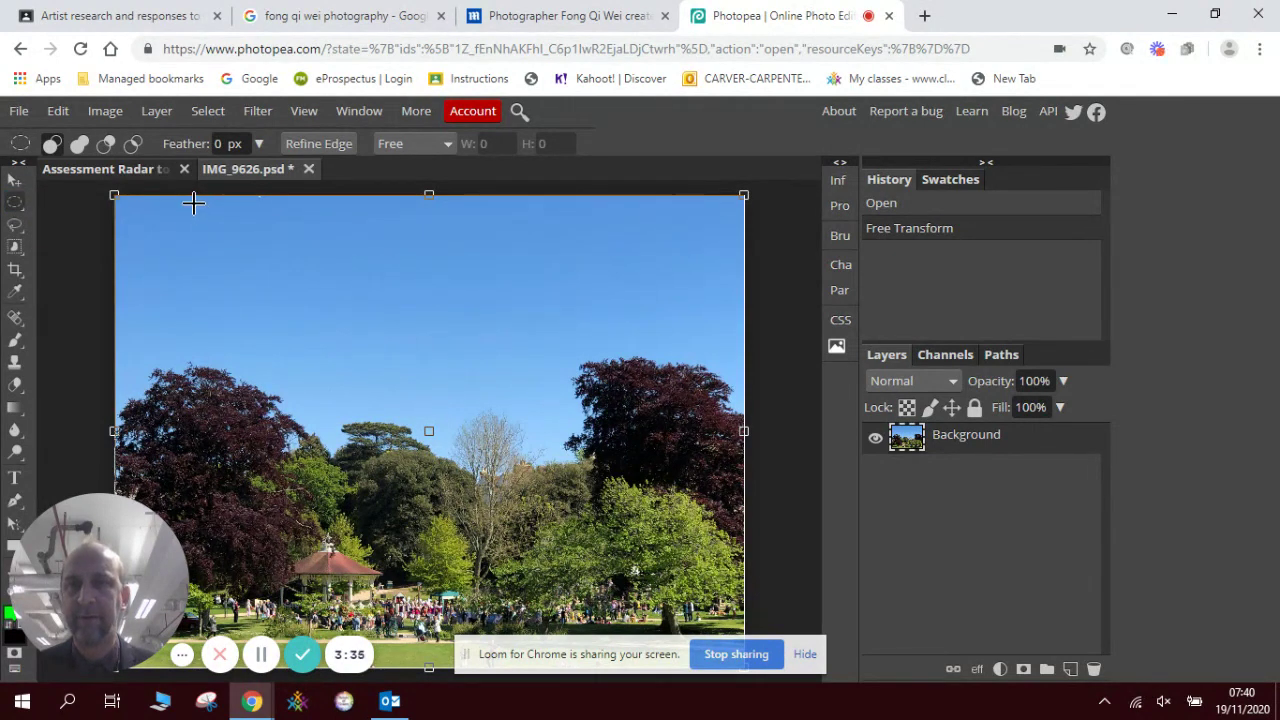
pyautogui.moveTo(193, 203); pyautogui.dragTo(662, 640)
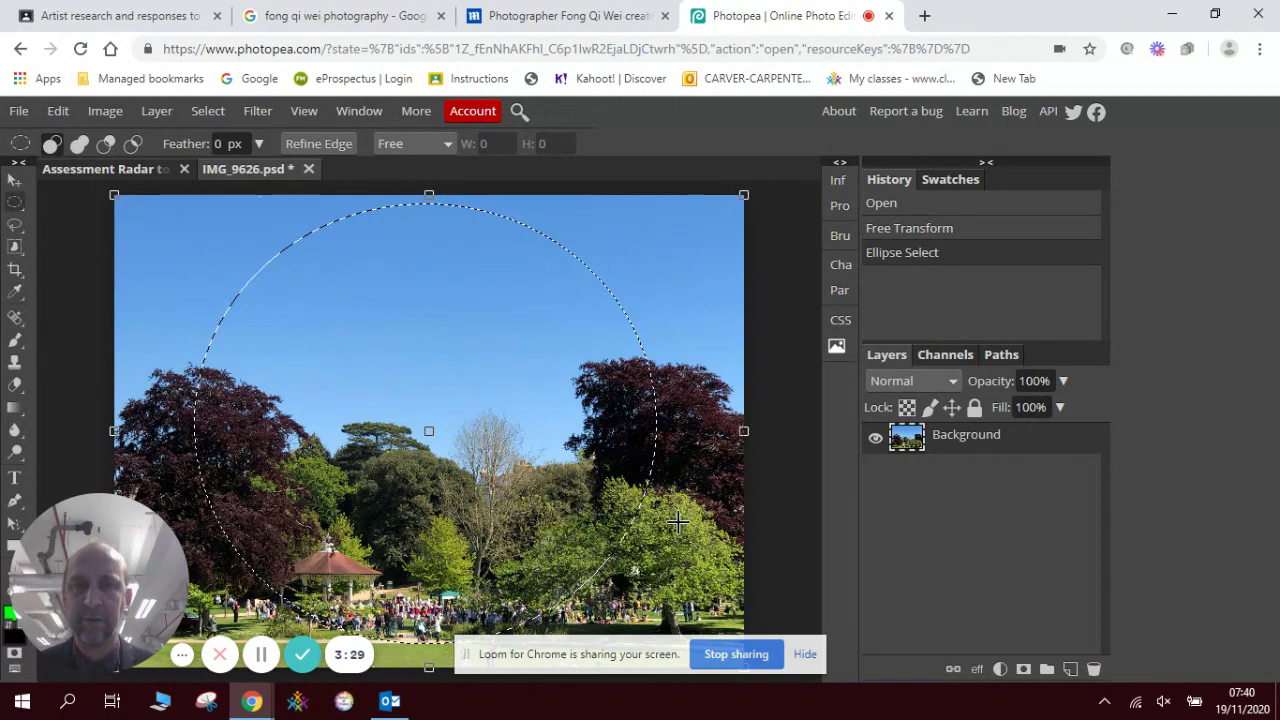
# Copy the circular selection and paste it onto a new layer, checking the cutout with the Background layer briefly hidden.
pyautogui.click(58, 111)
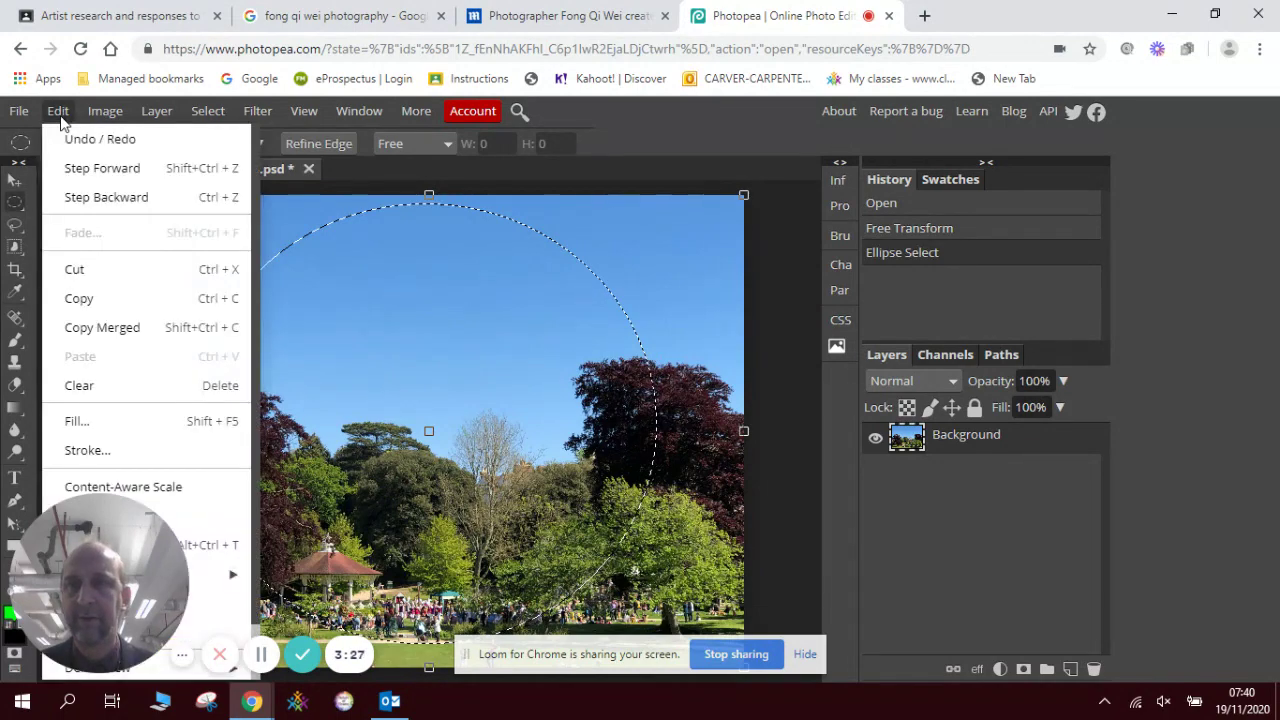
pyautogui.click(116, 299)
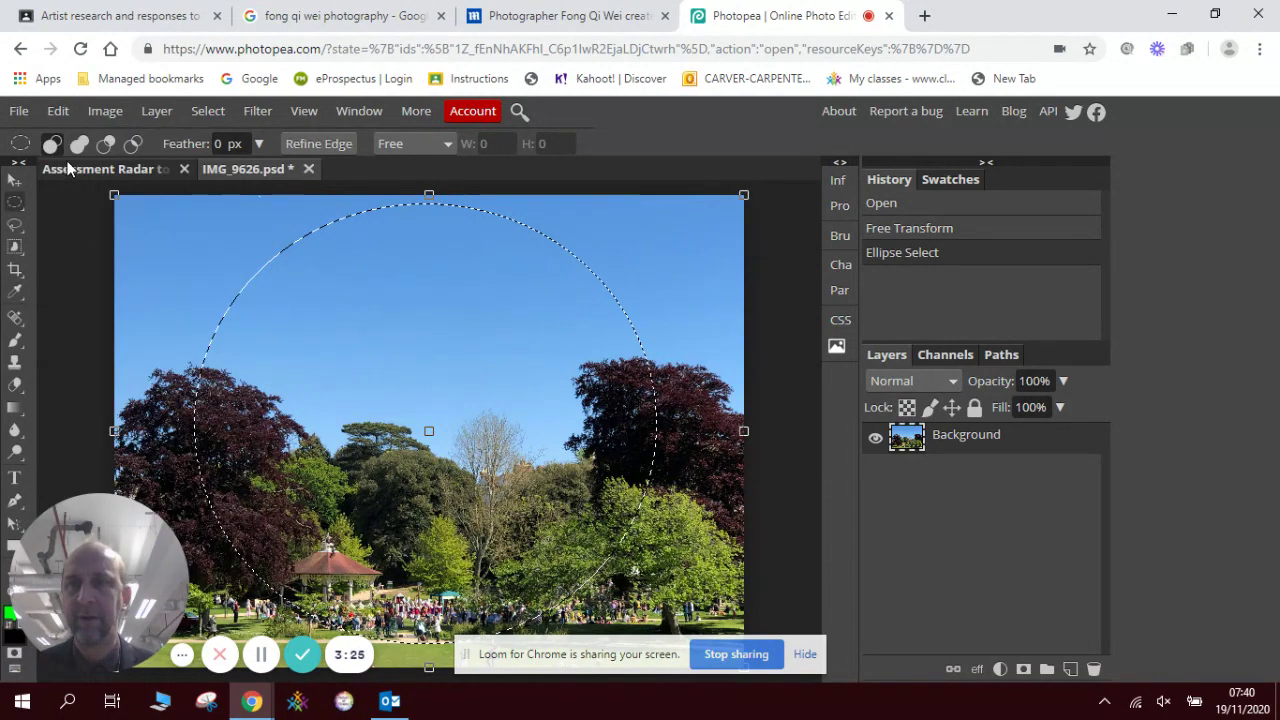
pyautogui.click(62, 112)
pyautogui.click(128, 357)
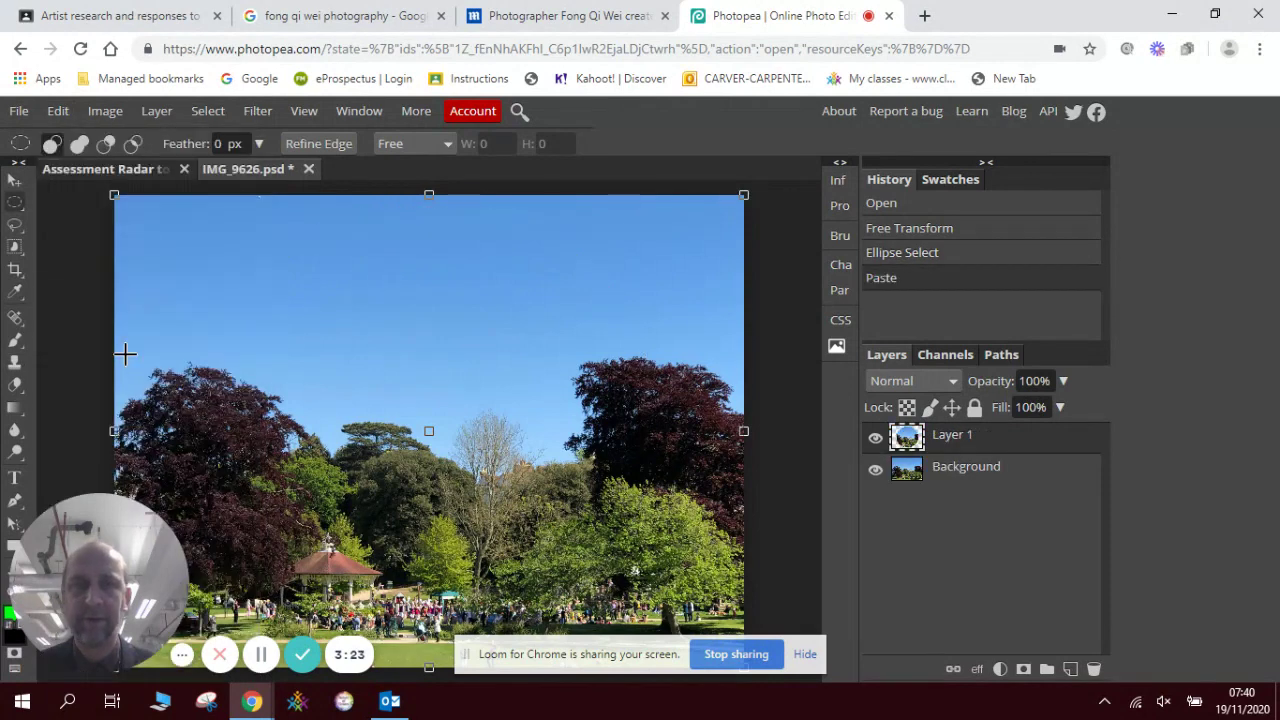
pyautogui.click(877, 470)
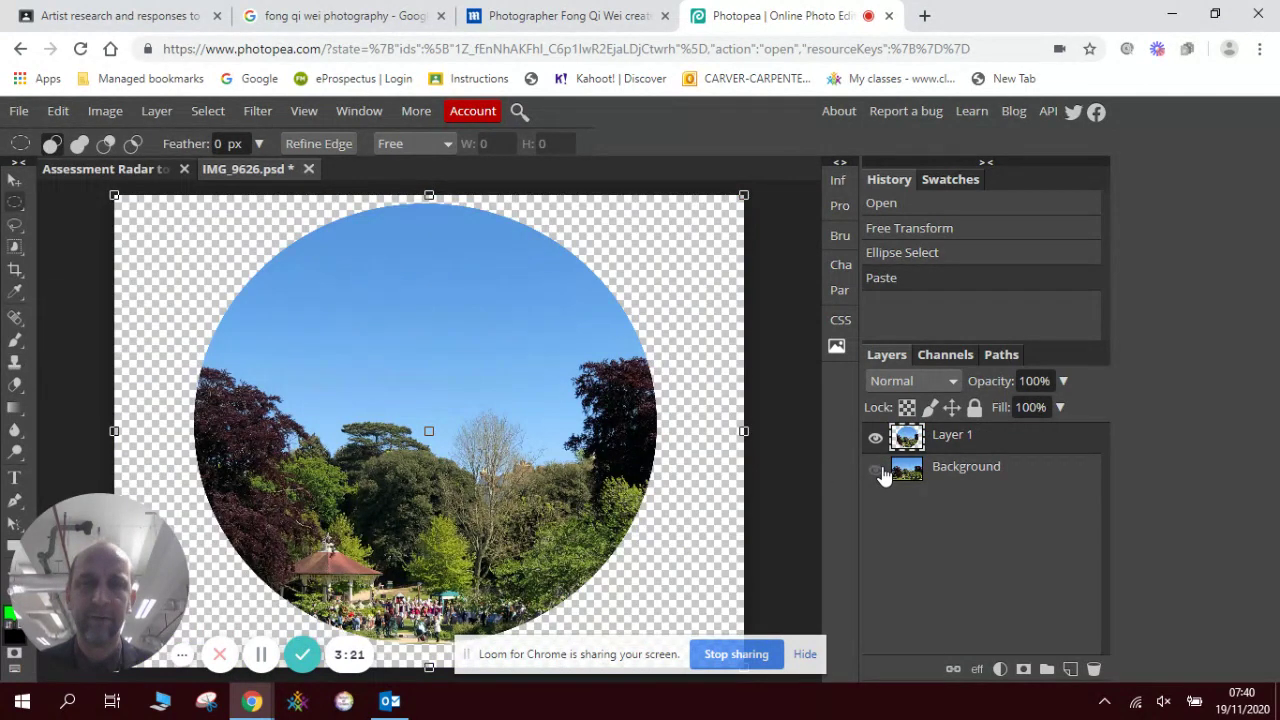
pyautogui.click(879, 471)
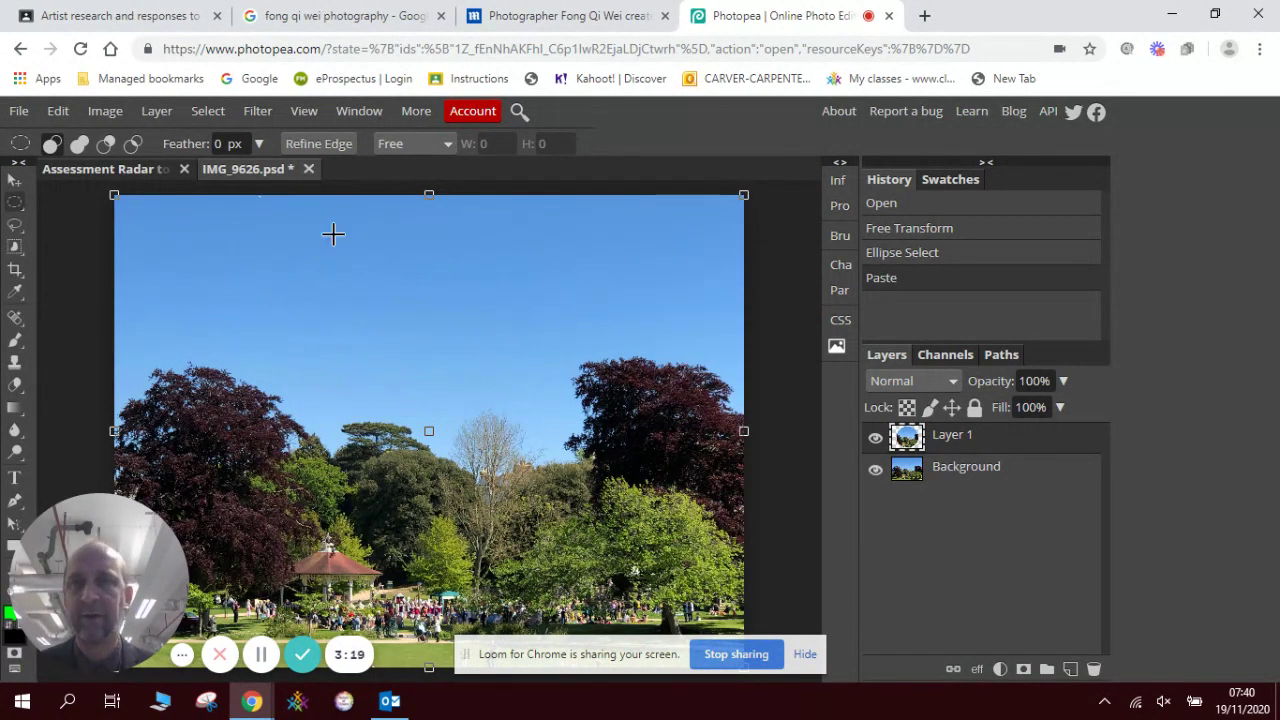
# Apply an Exposure adjustment to the pasted circle layer so it is slightly brighter than the surrounding photo.
pyautogui.click(100, 112)
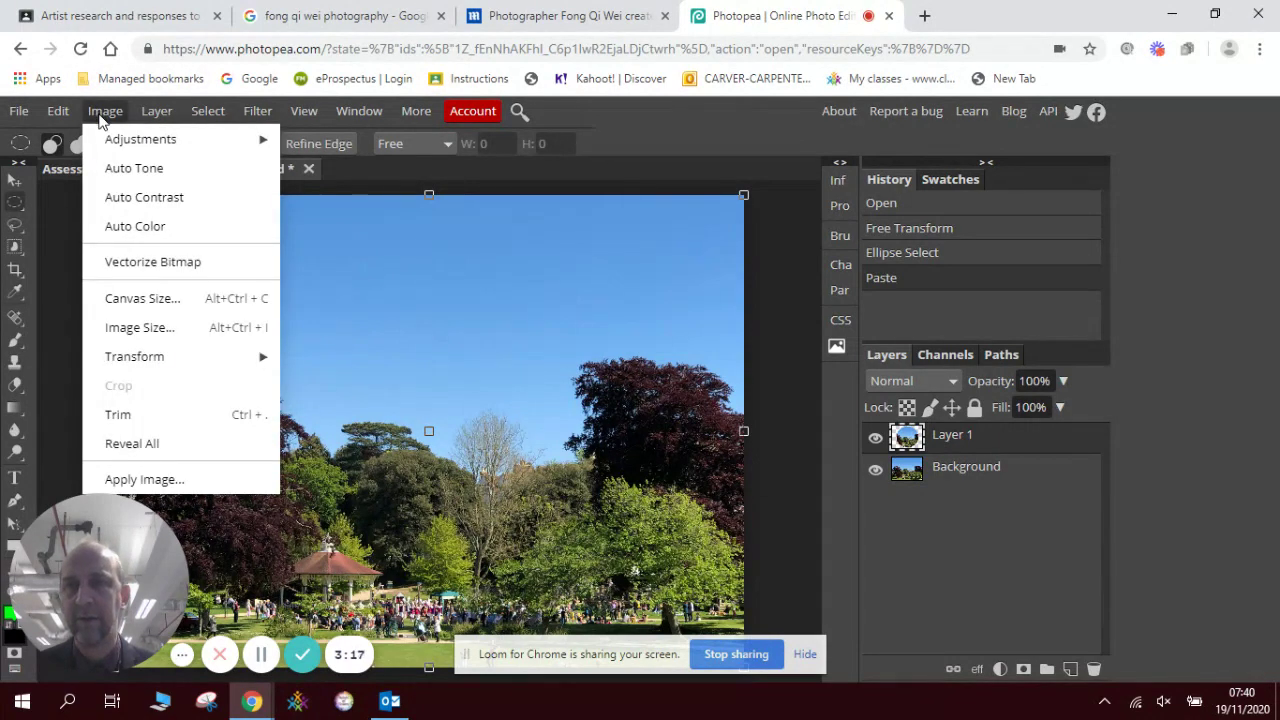
pyautogui.moveTo(128, 140)
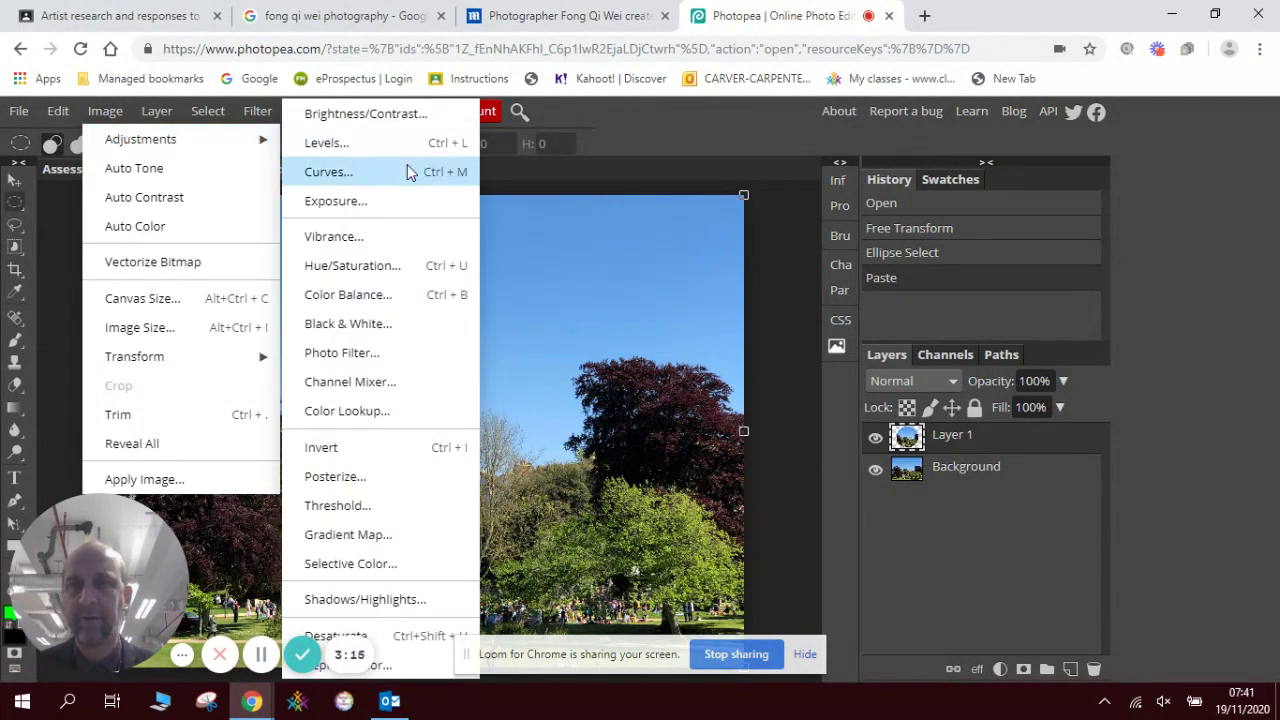
pyautogui.click(417, 206)
pyautogui.moveTo(396, 250); pyautogui.dragTo(789, 186)
pyautogui.click(701, 257)
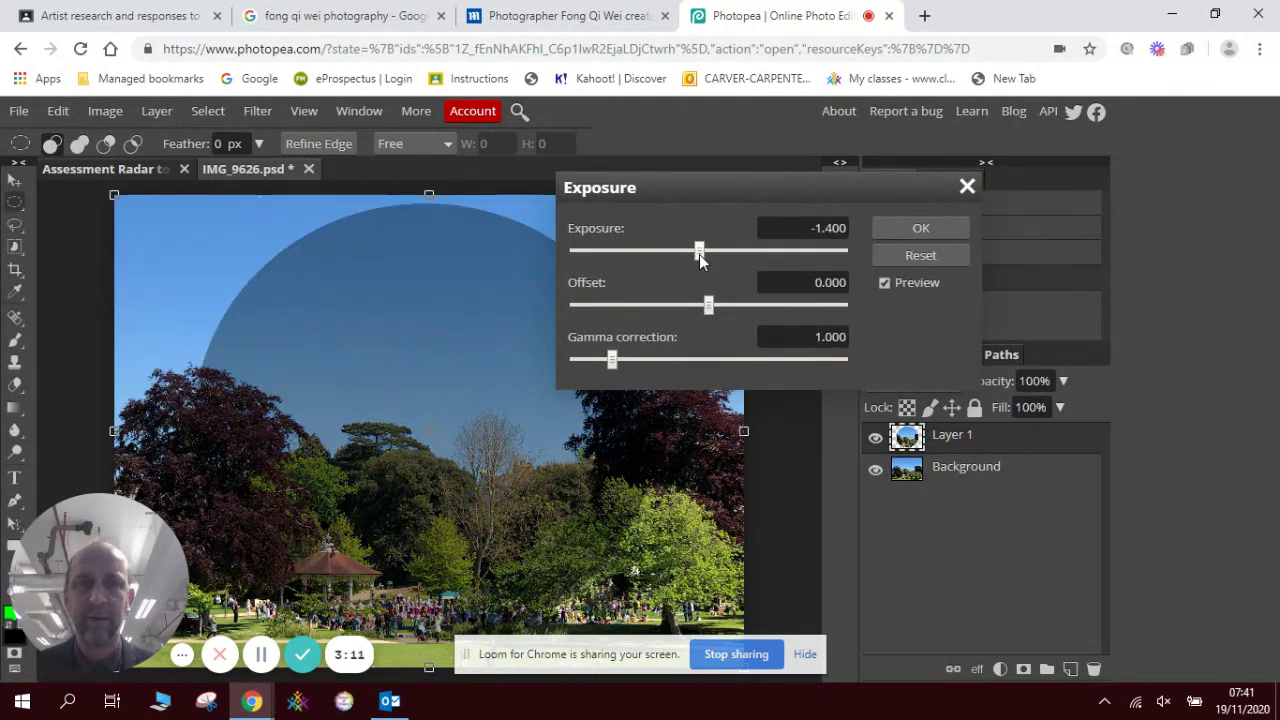
pyautogui.moveTo(700, 258); pyautogui.dragTo(700, 258)
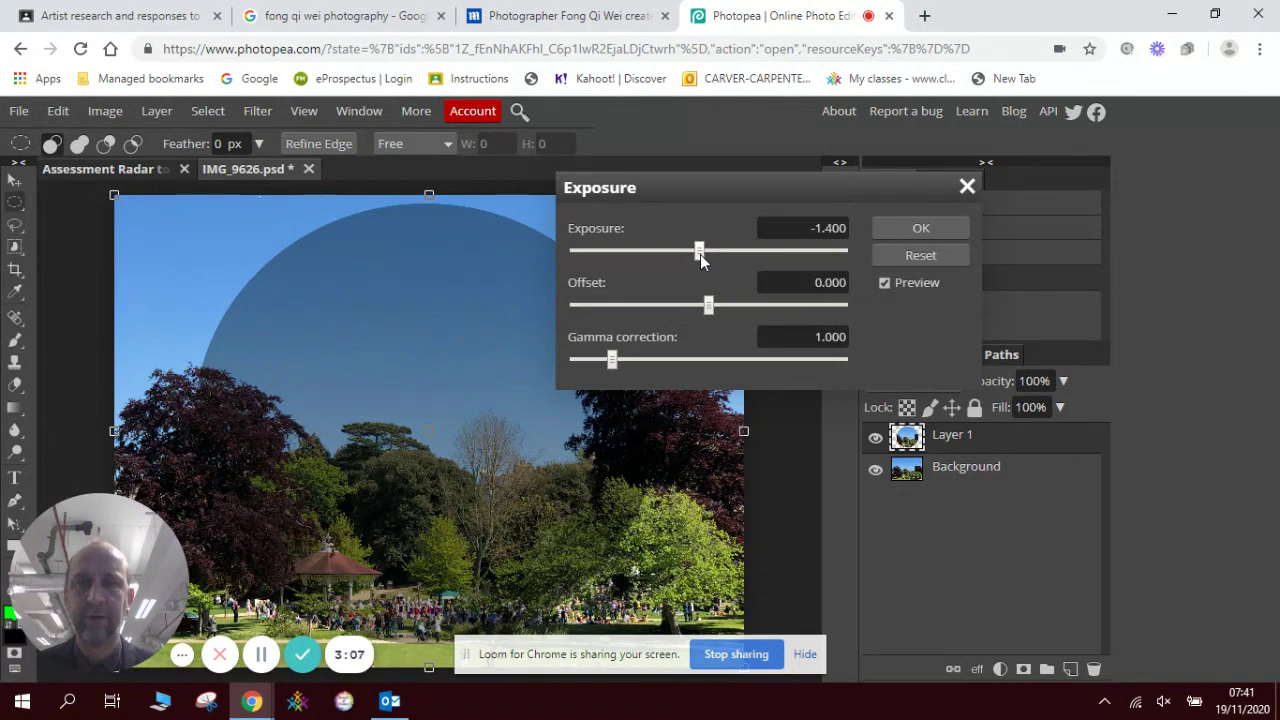
pyautogui.moveTo(701, 258); pyautogui.dragTo(713, 260)
pyautogui.click(915, 230)
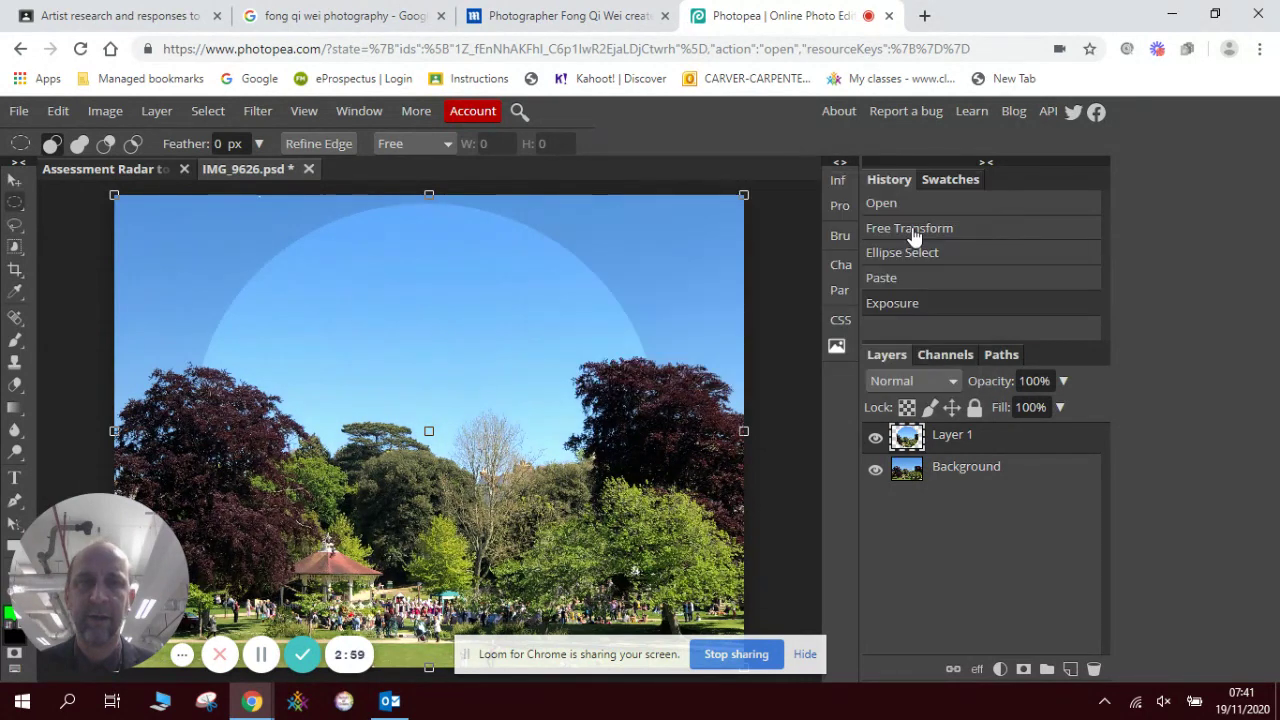
# Darken the Background layer with an Exposure adjustment of -3.8.
pyautogui.click(958, 478)
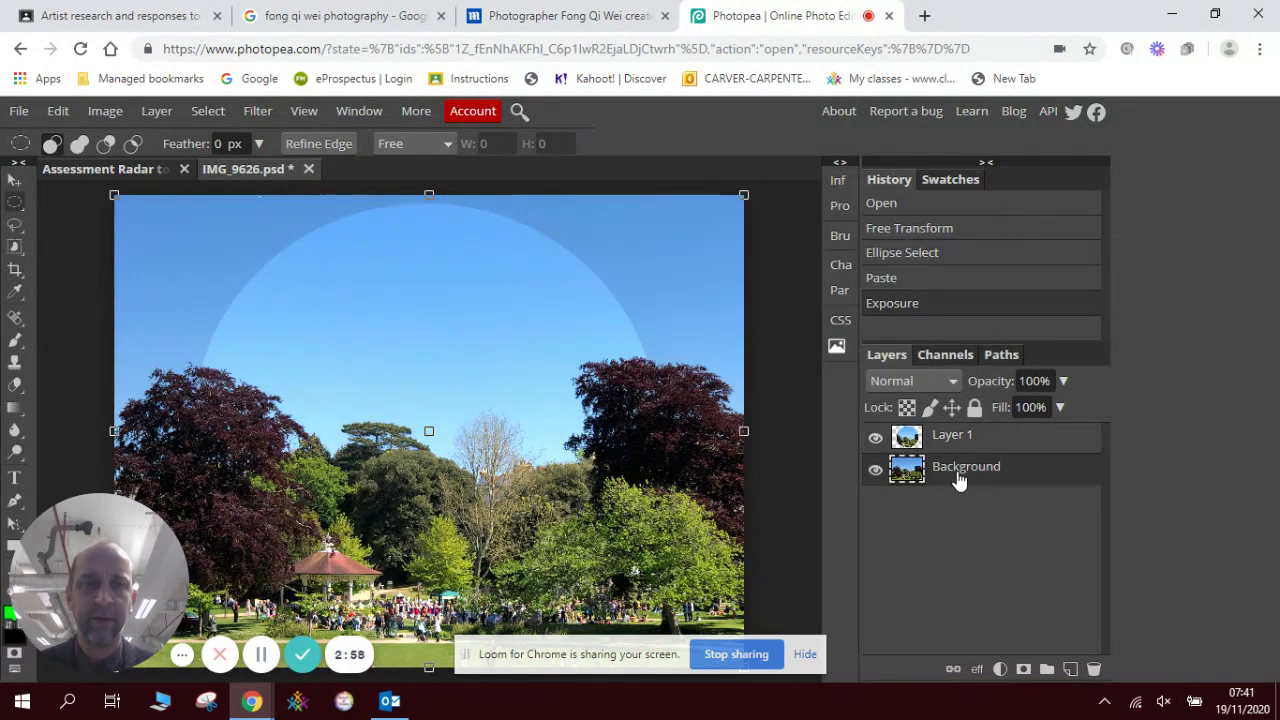
pyautogui.click(107, 112)
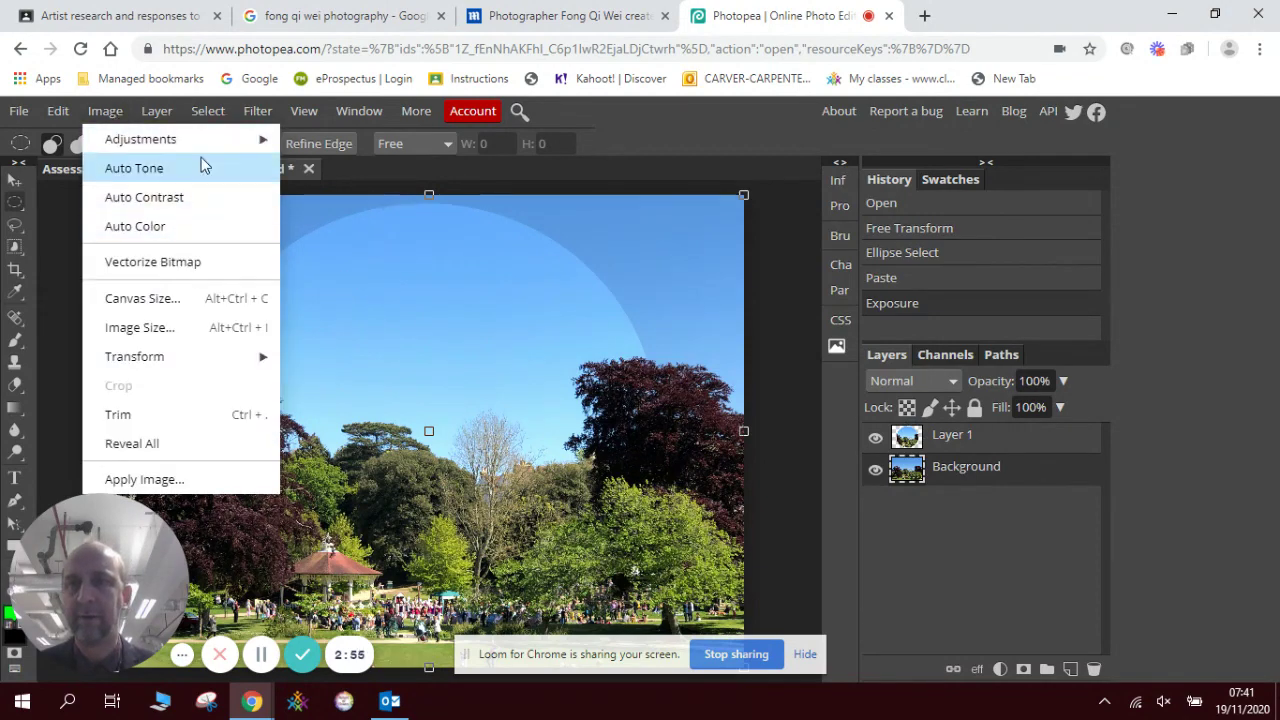
pyautogui.moveTo(205, 148)
pyautogui.click(366, 201)
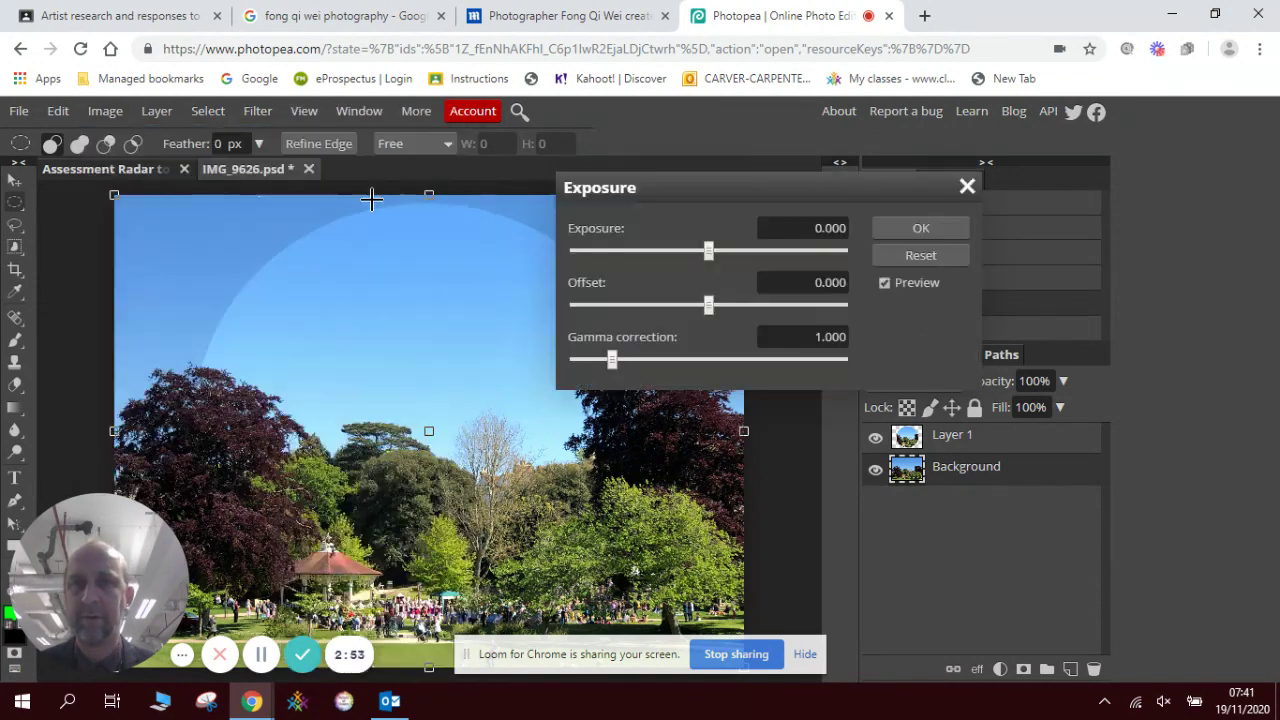
pyautogui.click(640, 251)
pyautogui.moveTo(640, 253); pyautogui.dragTo(682, 256)
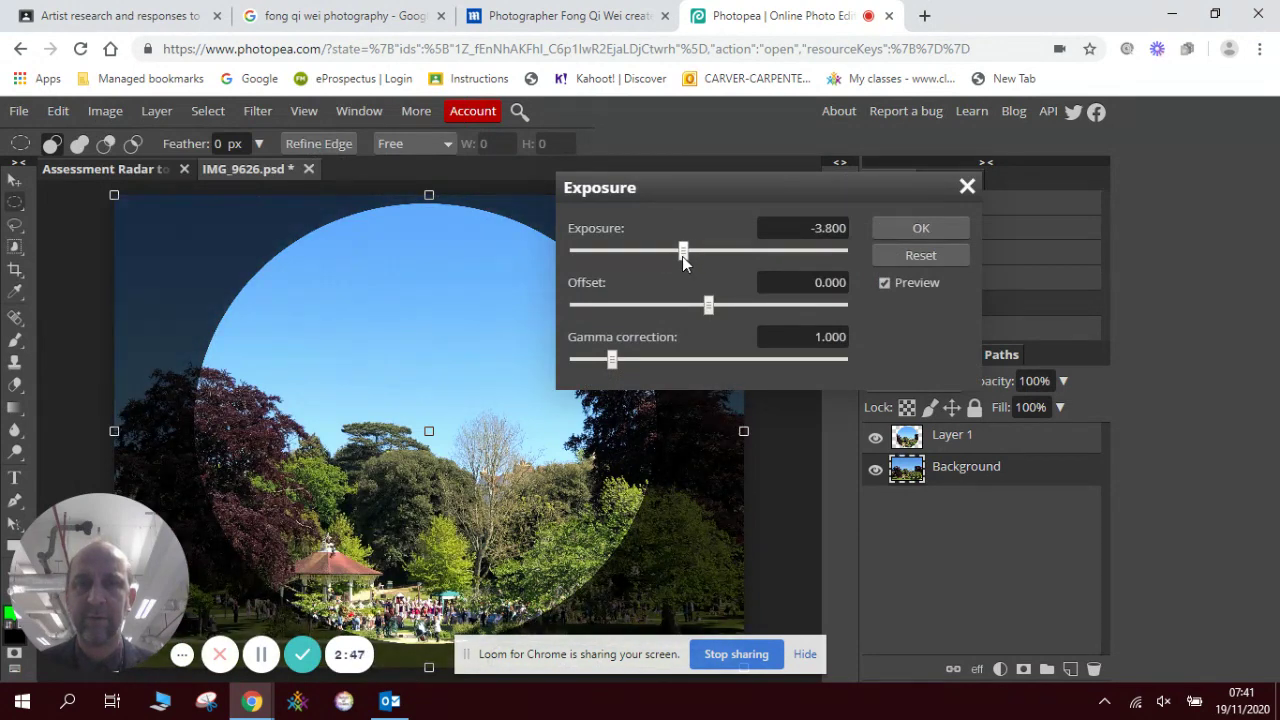
pyautogui.click(921, 229)
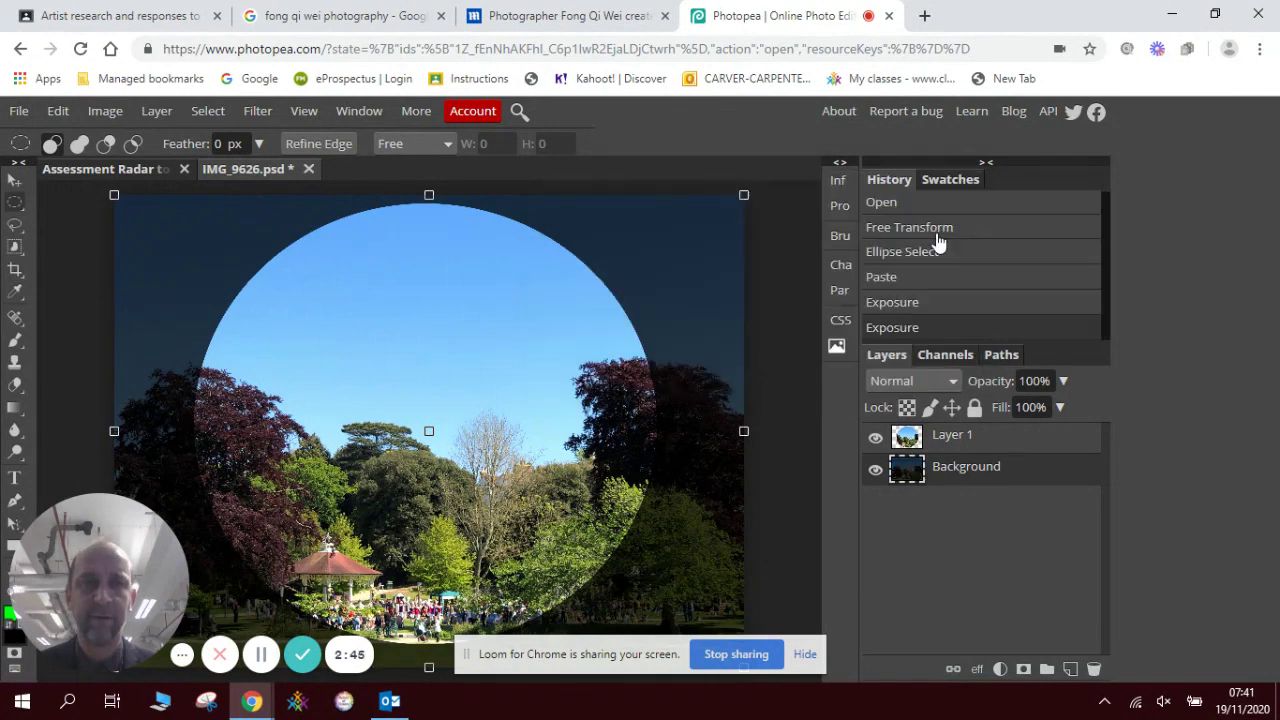
# Darken the circle on Layer 1 with an Exposure adjustment of -2.6.
pyautogui.click(952, 438)
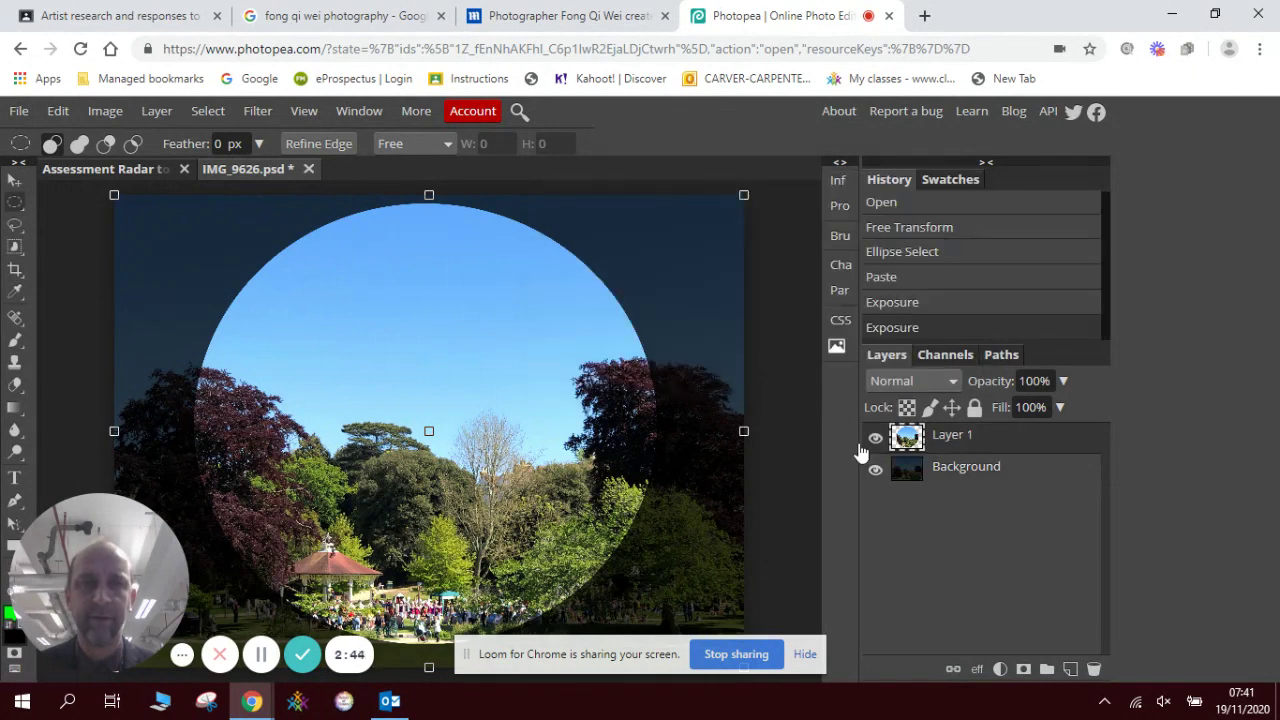
pyautogui.click(106, 111)
pyautogui.moveTo(125, 140)
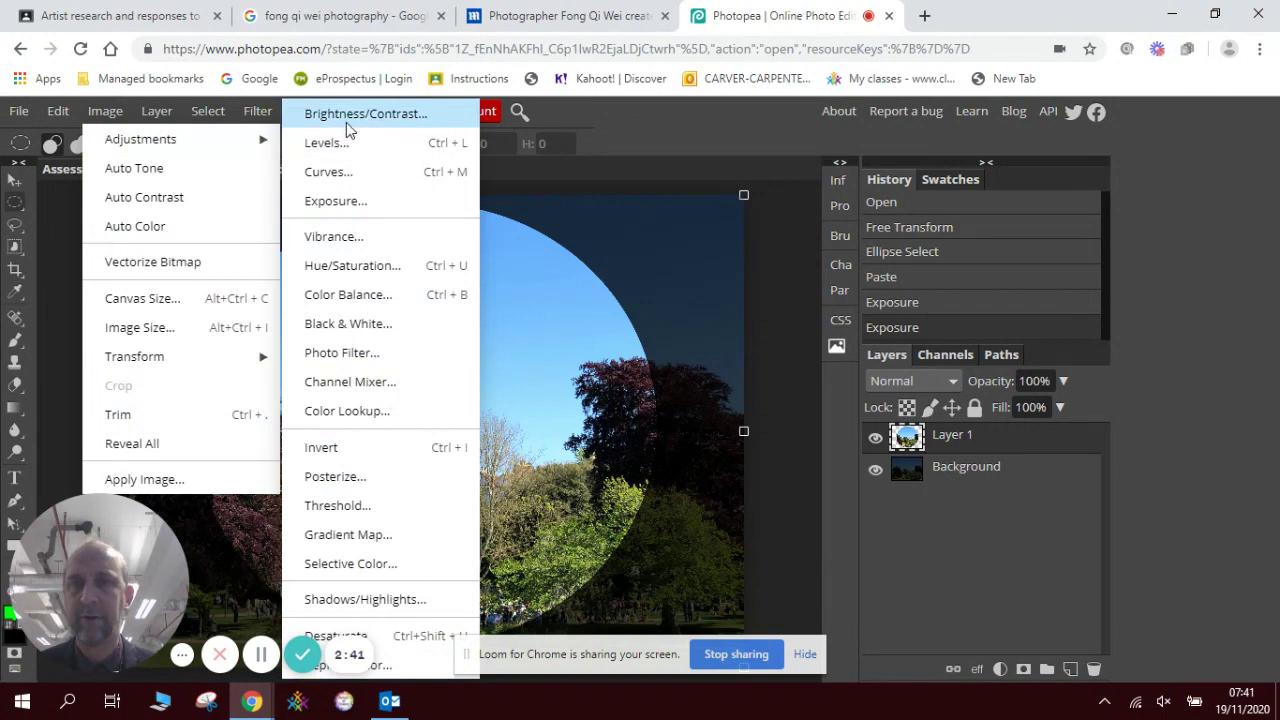
pyautogui.click(334, 201)
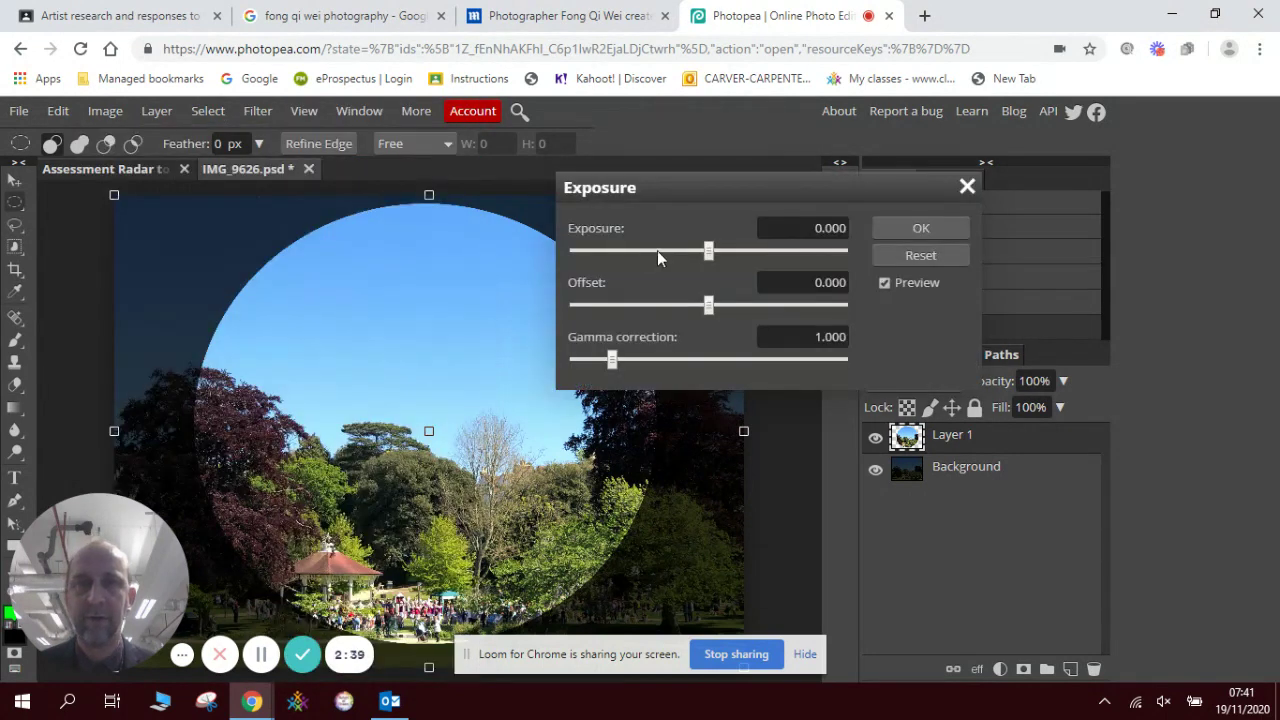
pyautogui.click(695, 252)
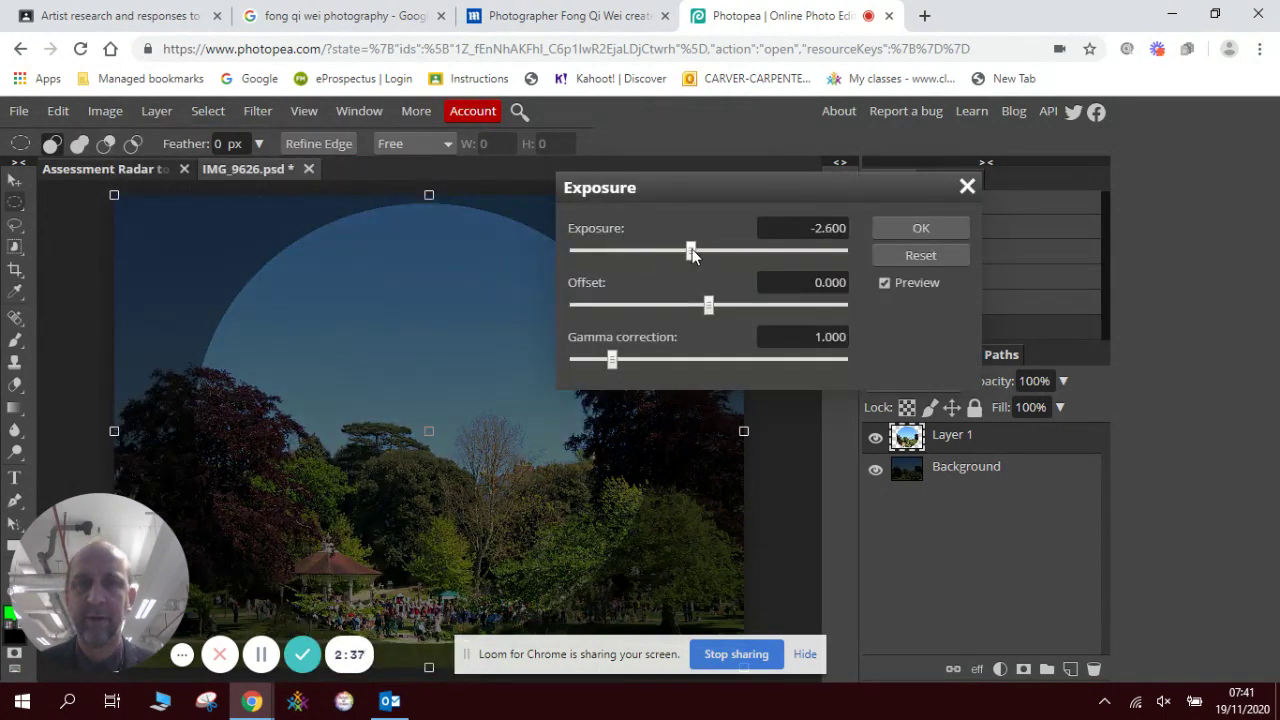
pyautogui.click(919, 230)
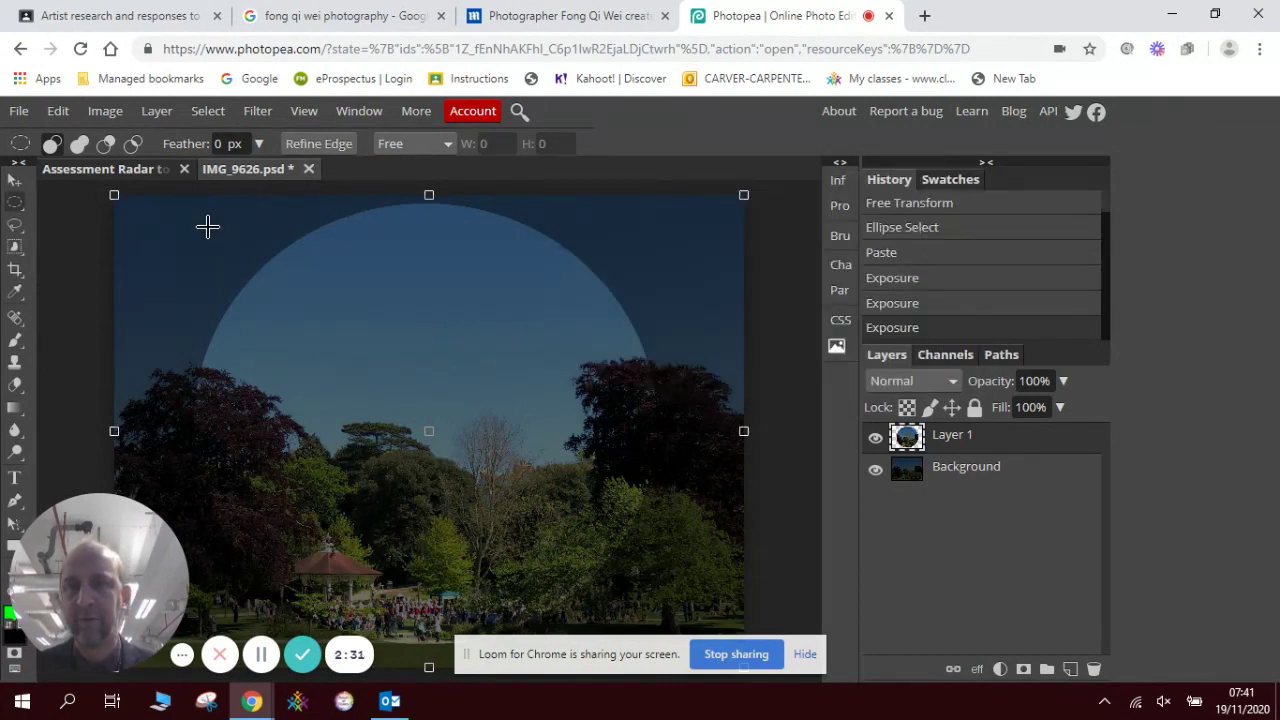
# Select a slightly smaller circle inside the first one on Layer 1, and copy and paste it onto a new layer.
pyautogui.moveTo(209, 223); pyautogui.dragTo(633, 617)
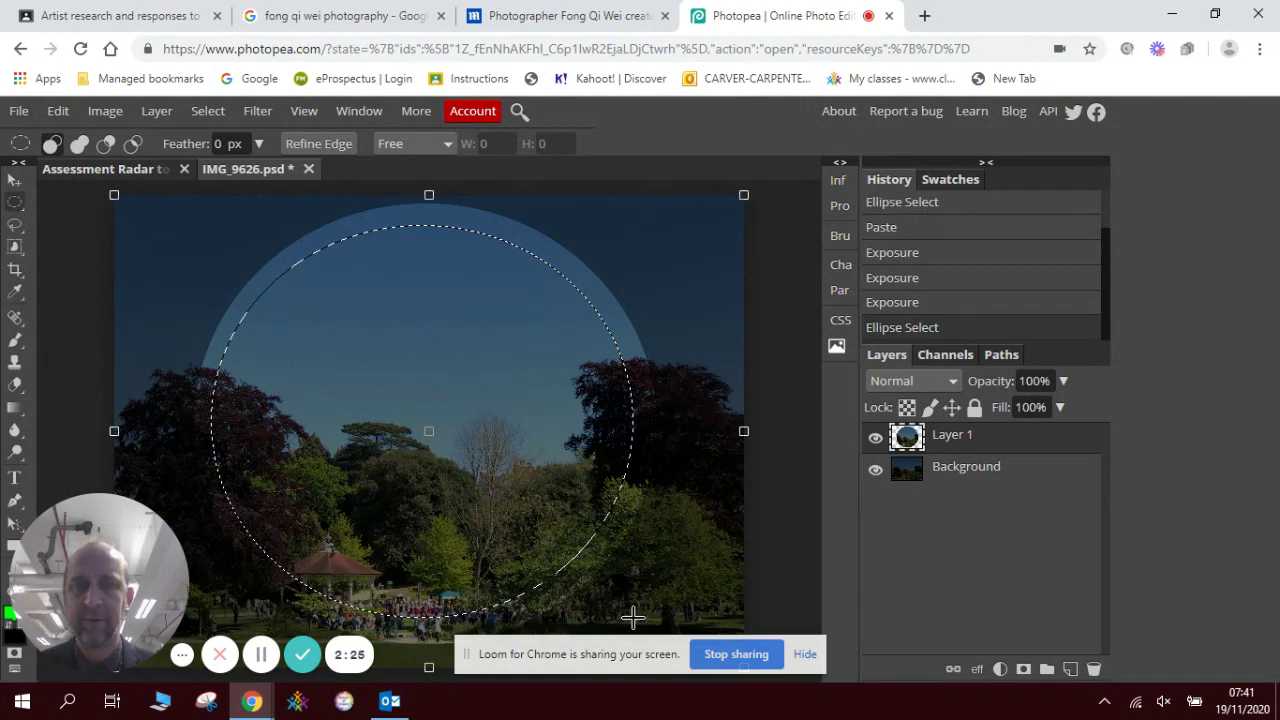
pyautogui.click(58, 111)
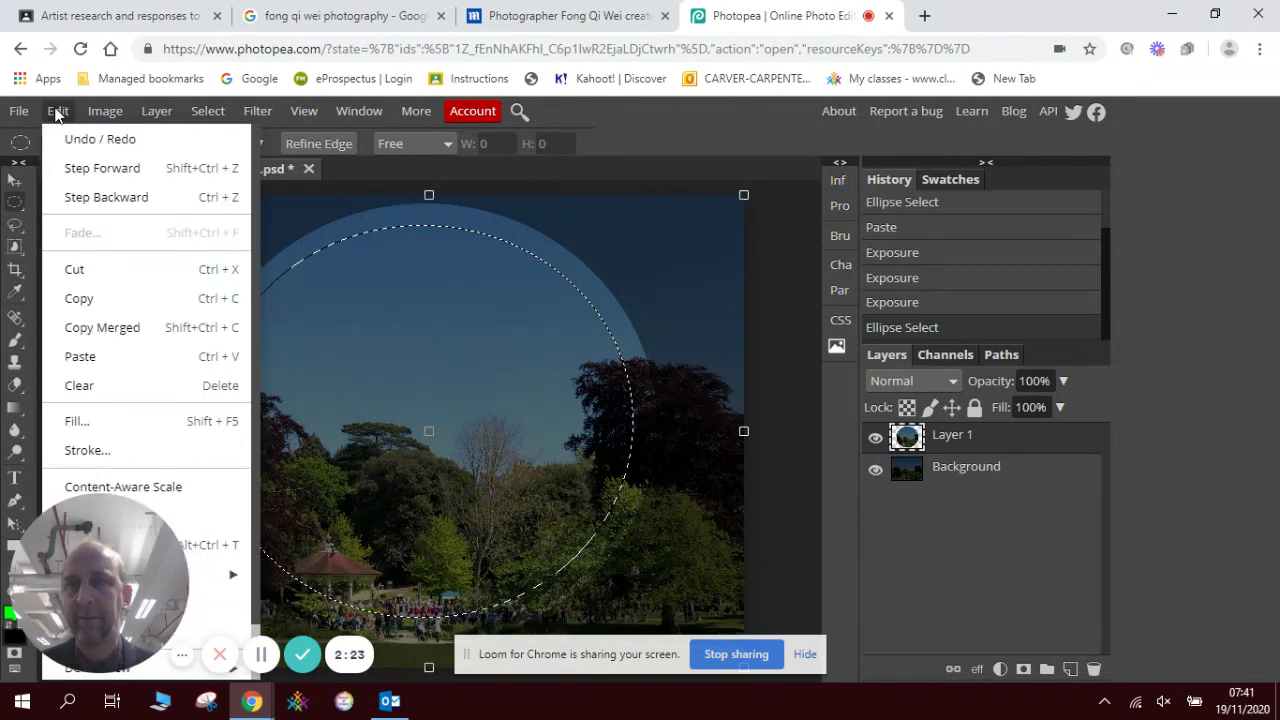
pyautogui.click(106, 297)
pyautogui.click(60, 110)
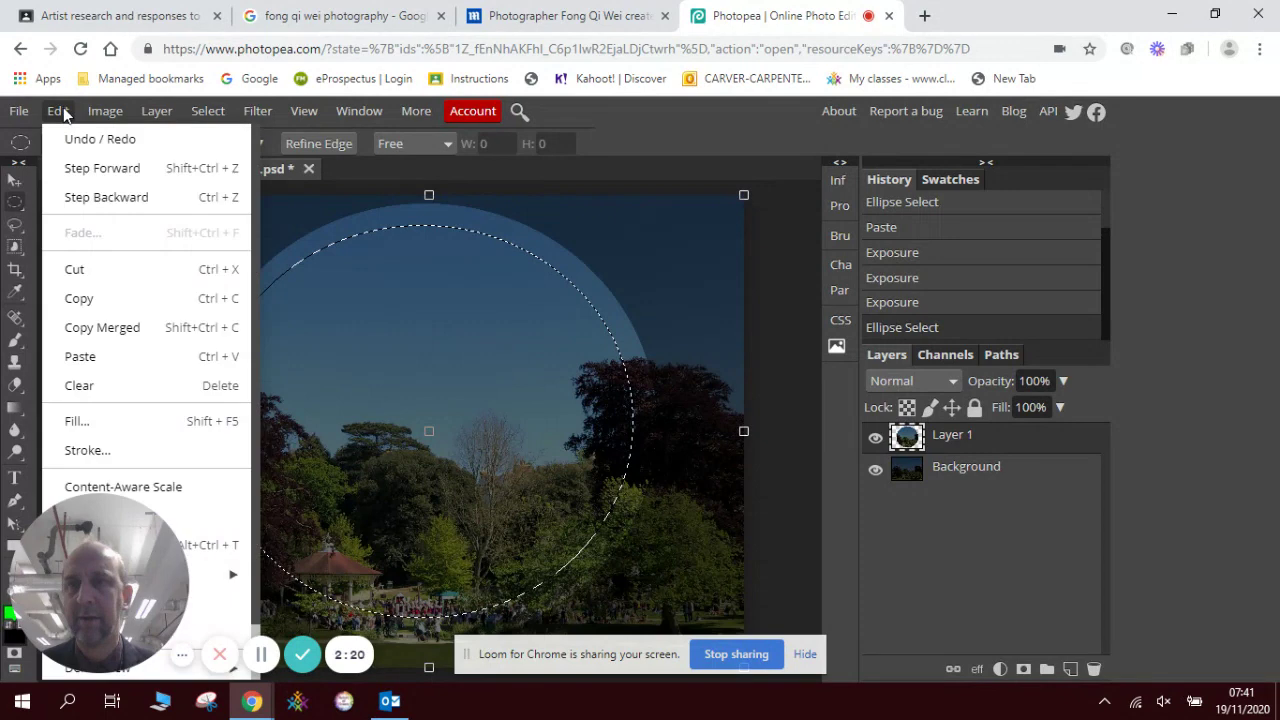
pyautogui.click(127, 357)
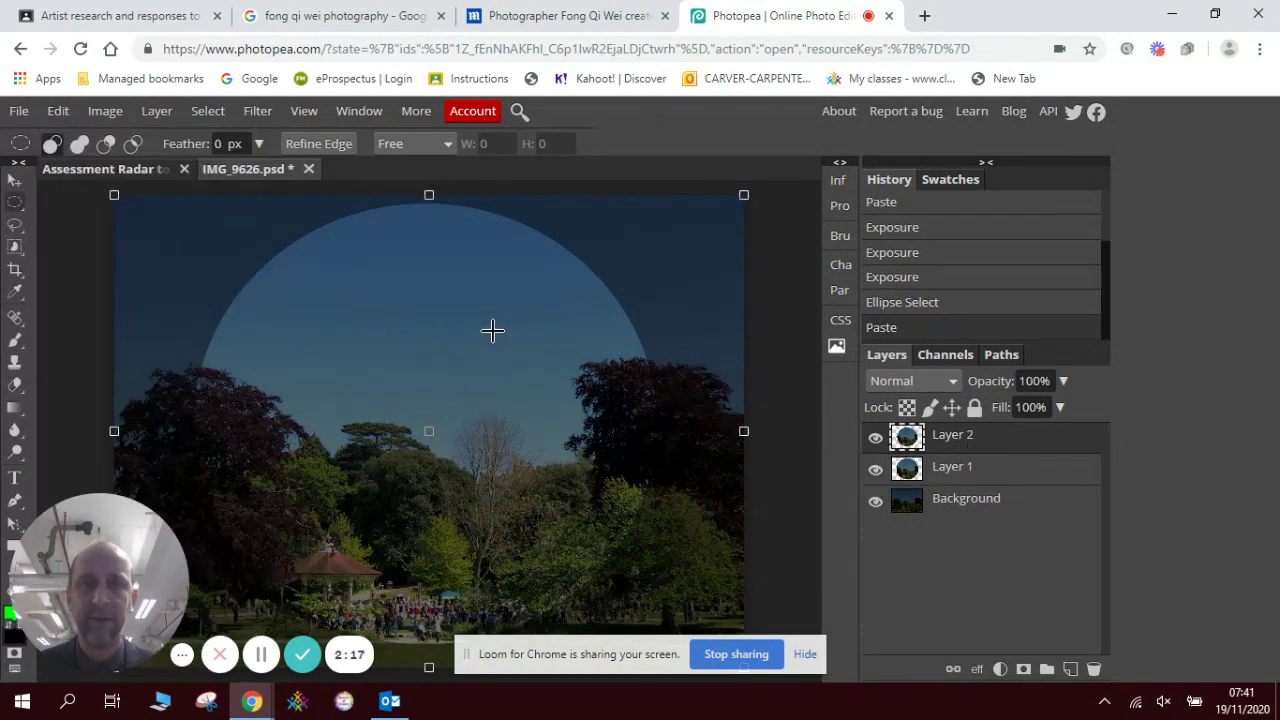
# Brighten the circle on Layer 2 with an Exposure adjustment of 1.4.
pyautogui.click(104, 111)
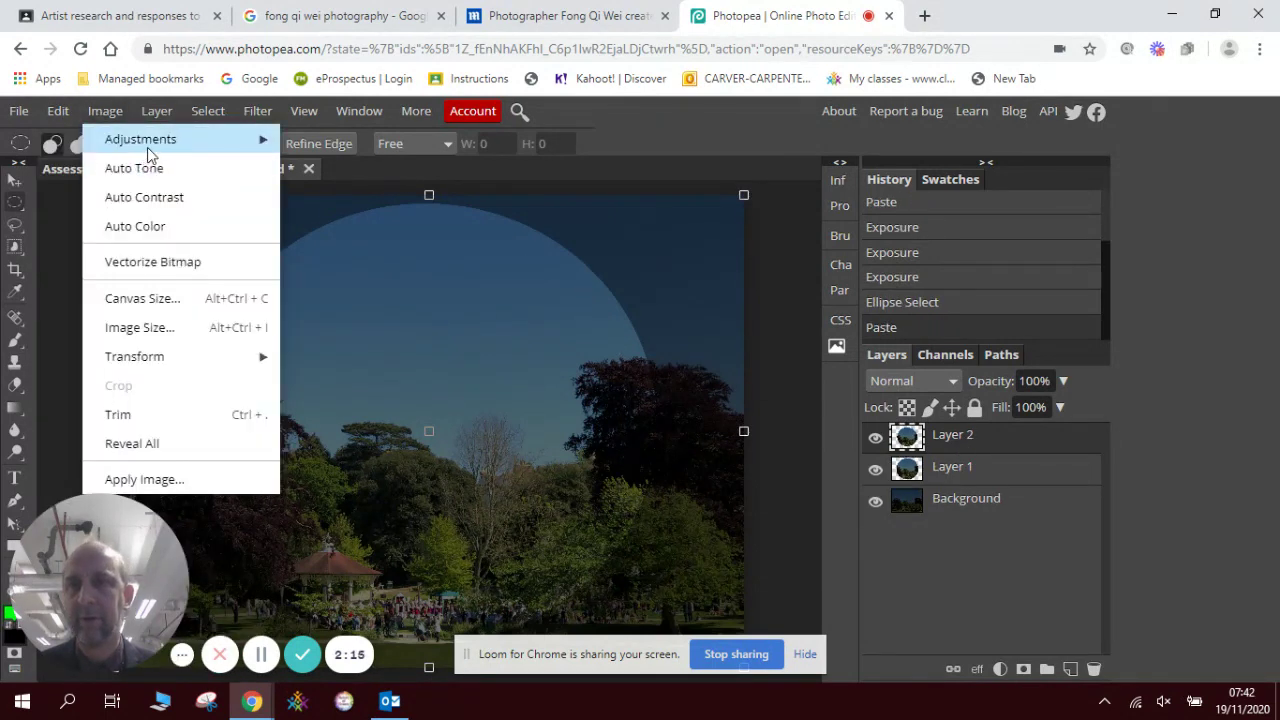
pyautogui.moveTo(147, 140)
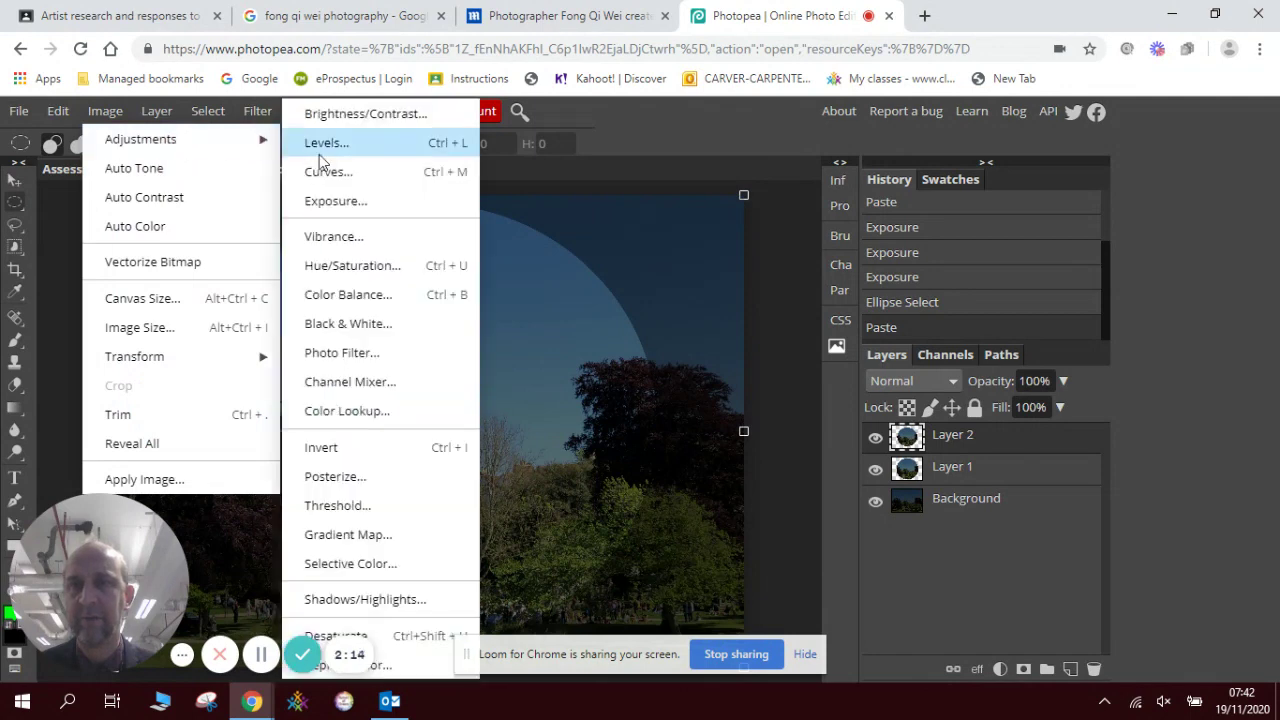
pyautogui.click(390, 201)
pyautogui.moveTo(721, 251); pyautogui.dragTo(718, 253)
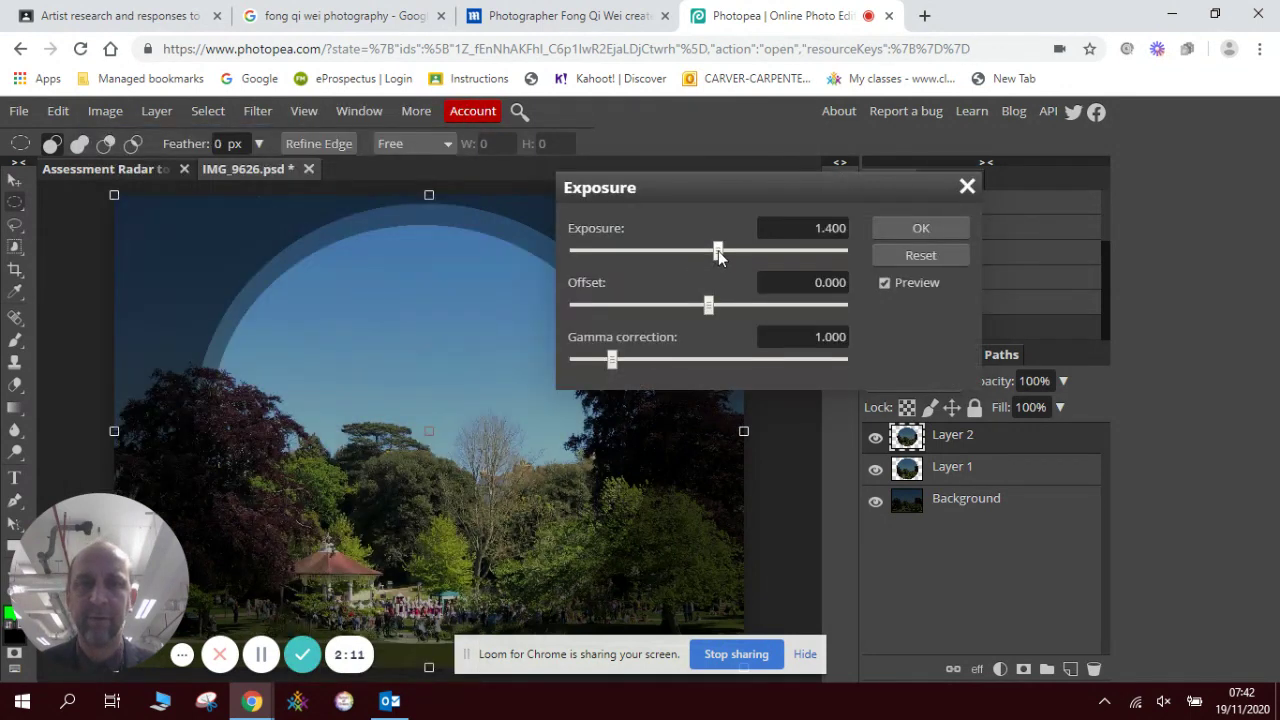
pyautogui.click(905, 228)
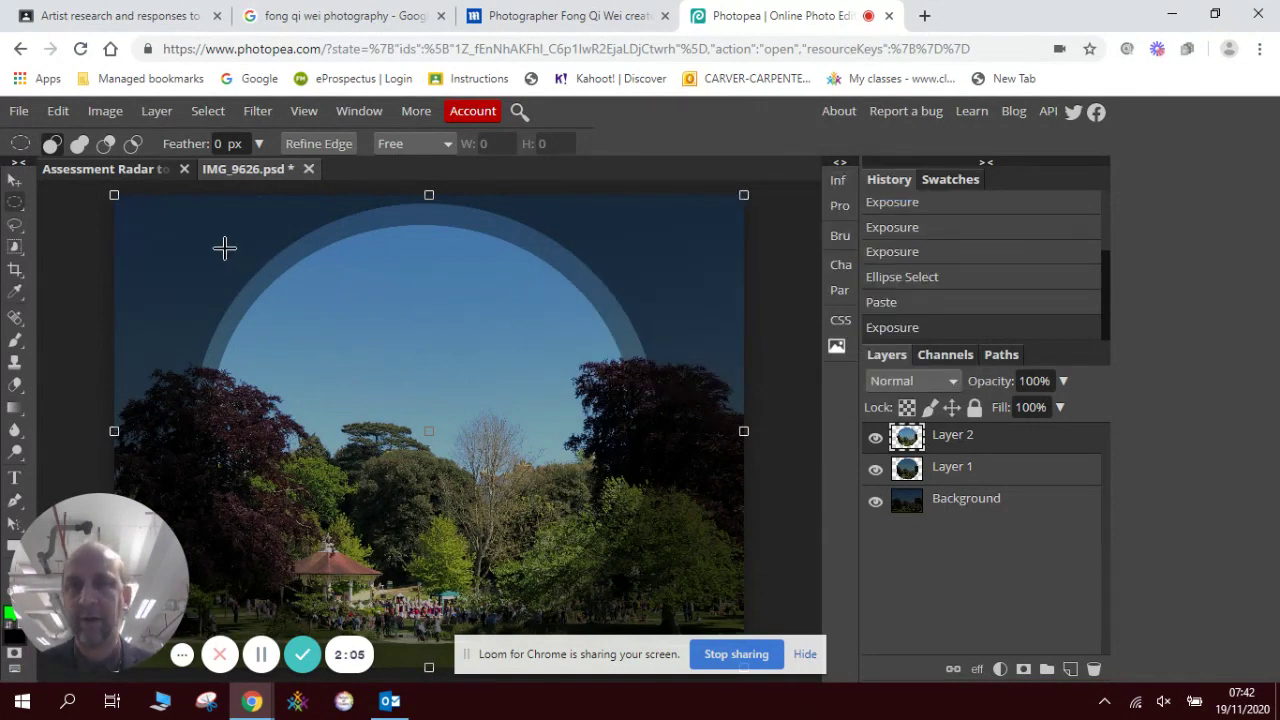
# Select a slightly smaller circle inside the brightened one on Layer 2, and copy and paste it onto a new layer.
pyautogui.moveTo(207, 246); pyautogui.dragTo(626, 598)
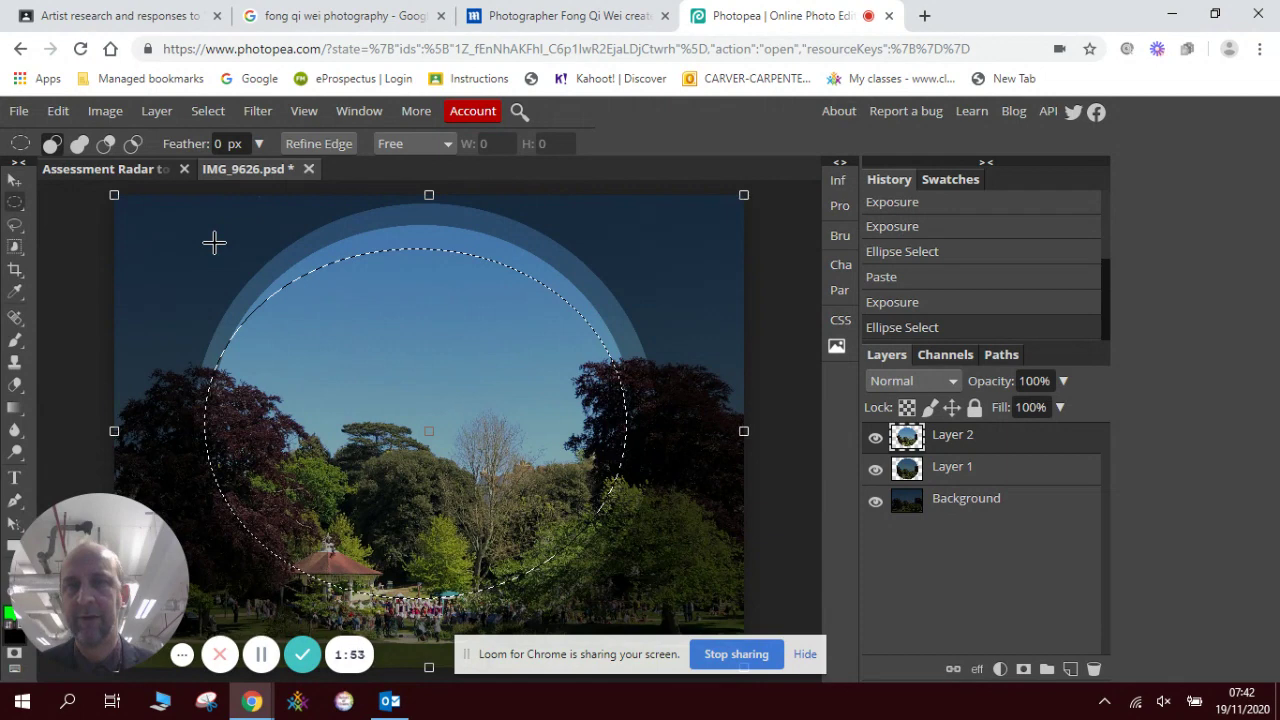
pyautogui.moveTo(214, 242); pyautogui.dragTo(611, 591)
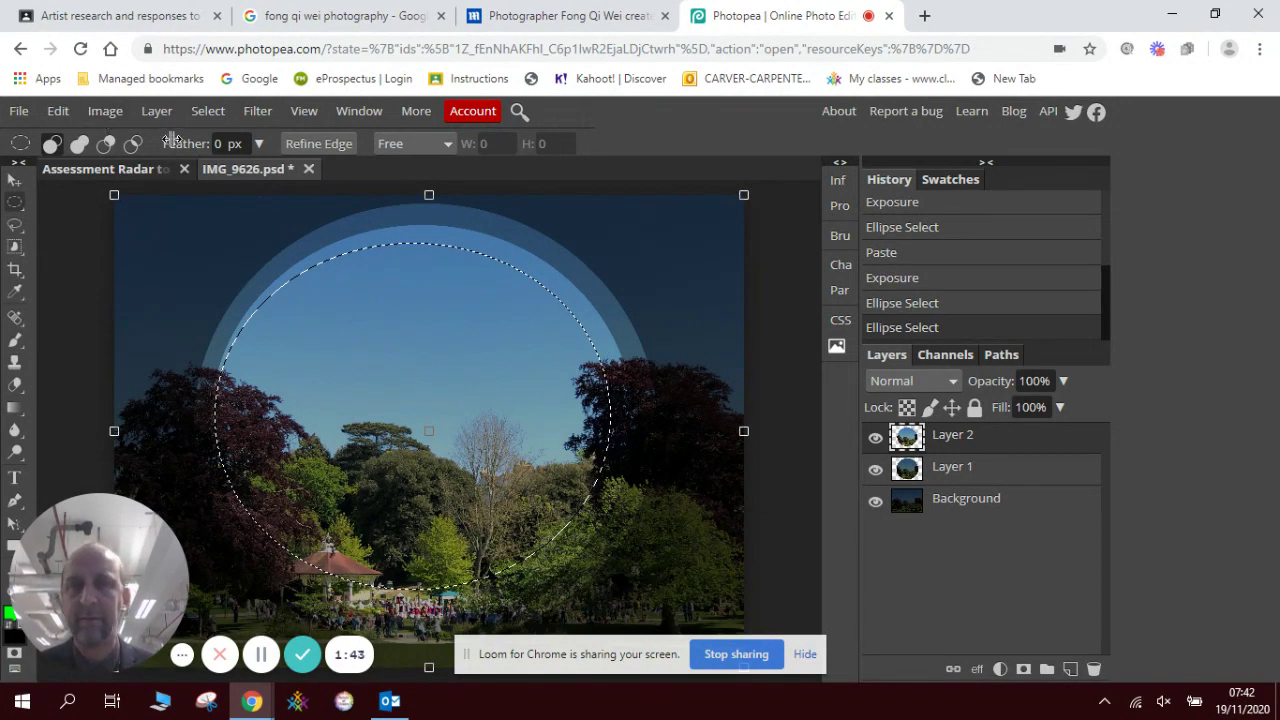
pyautogui.click(58, 110)
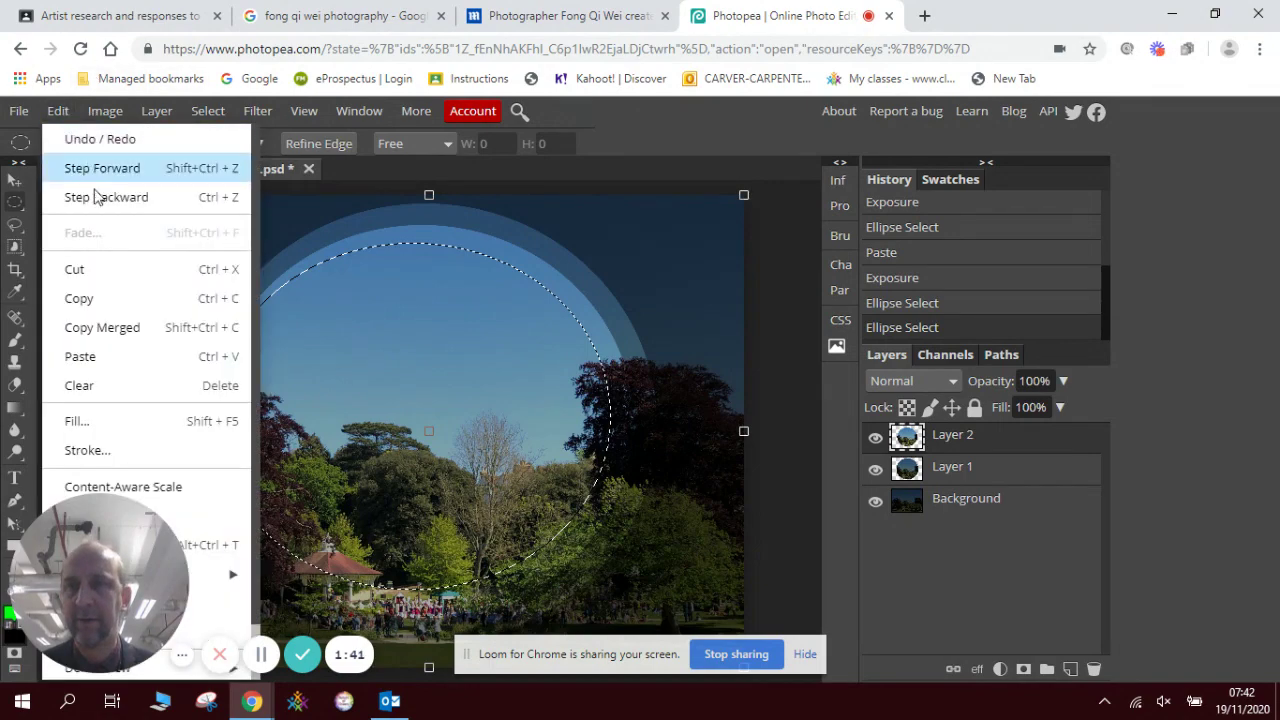
pyautogui.click(121, 292)
pyautogui.click(58, 110)
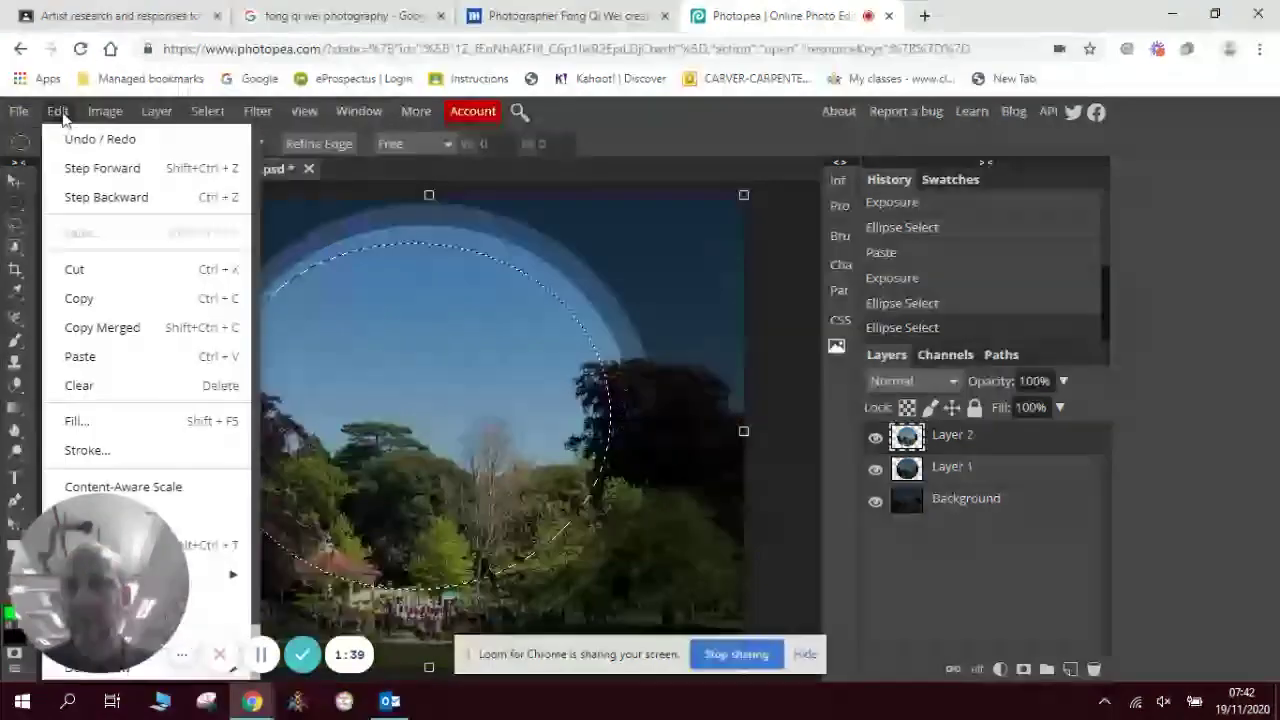
pyautogui.click(80, 356)
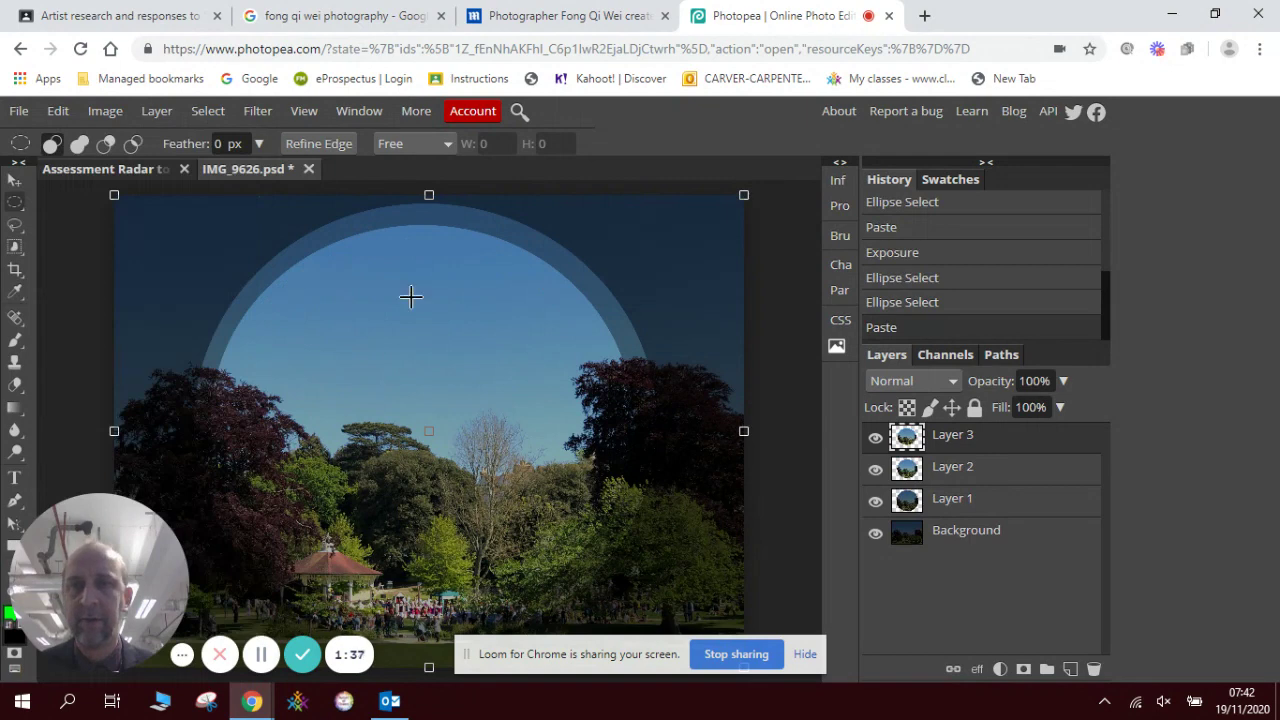
# Brighten the circle on Layer 3 with an Exposure adjustment of 1.2.
pyautogui.click(118, 111)
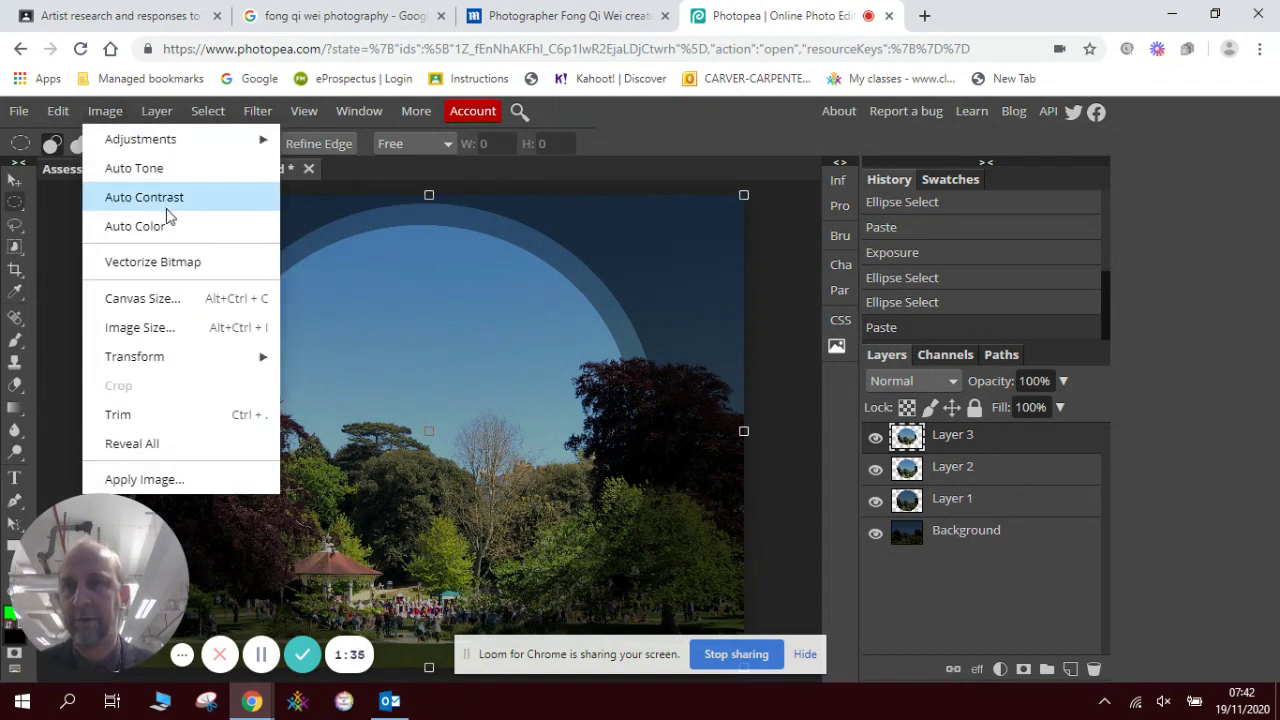
pyautogui.moveTo(200, 140)
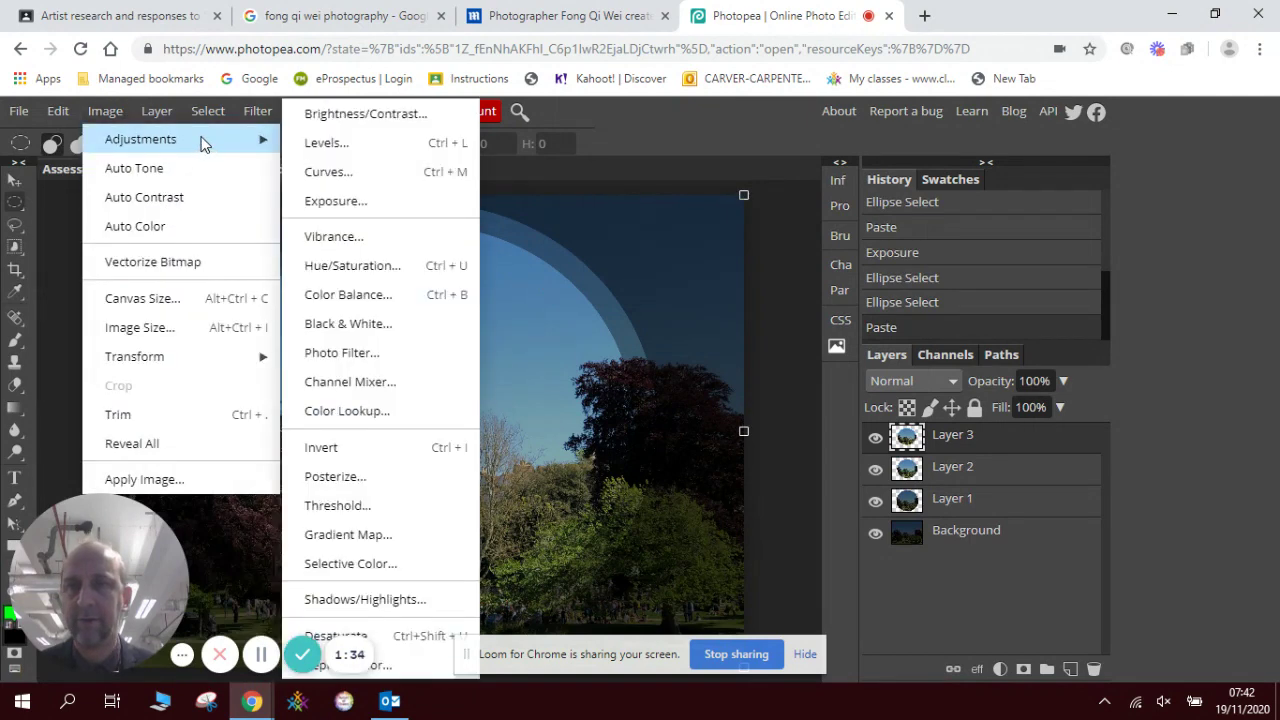
pyautogui.click(401, 205)
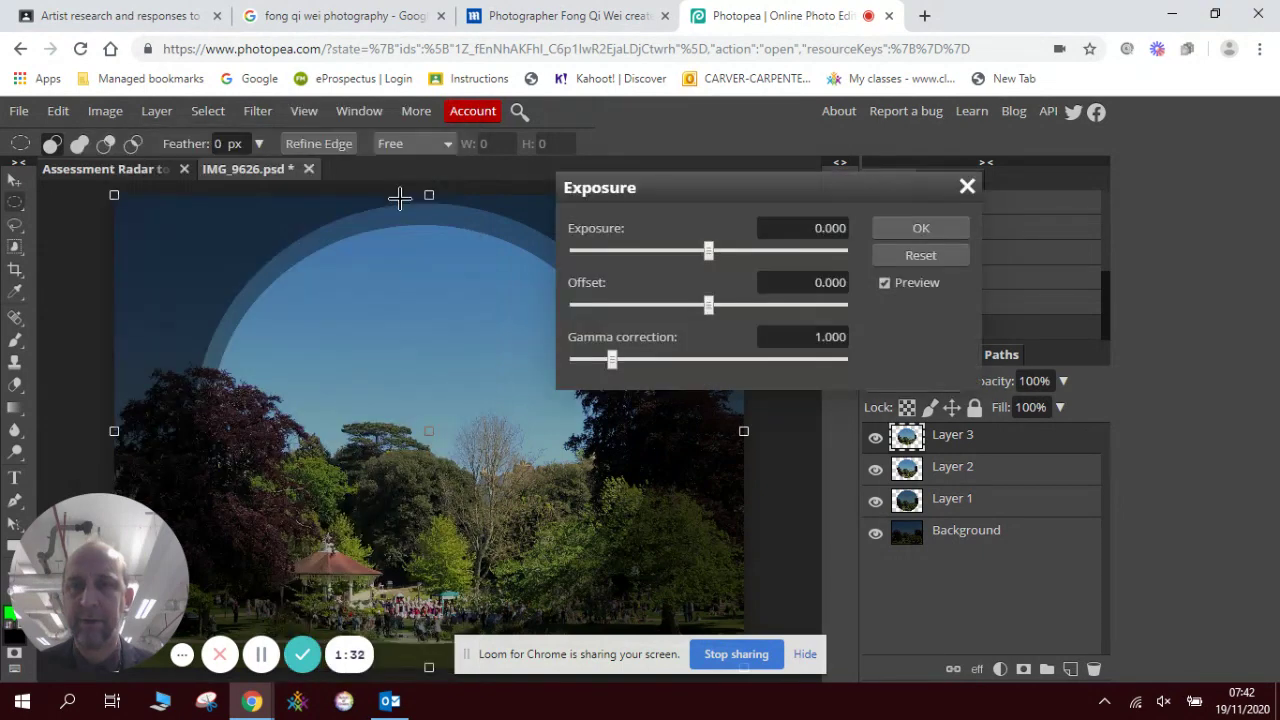
pyautogui.click(713, 251)
pyautogui.moveTo(720, 254); pyautogui.dragTo(717, 254)
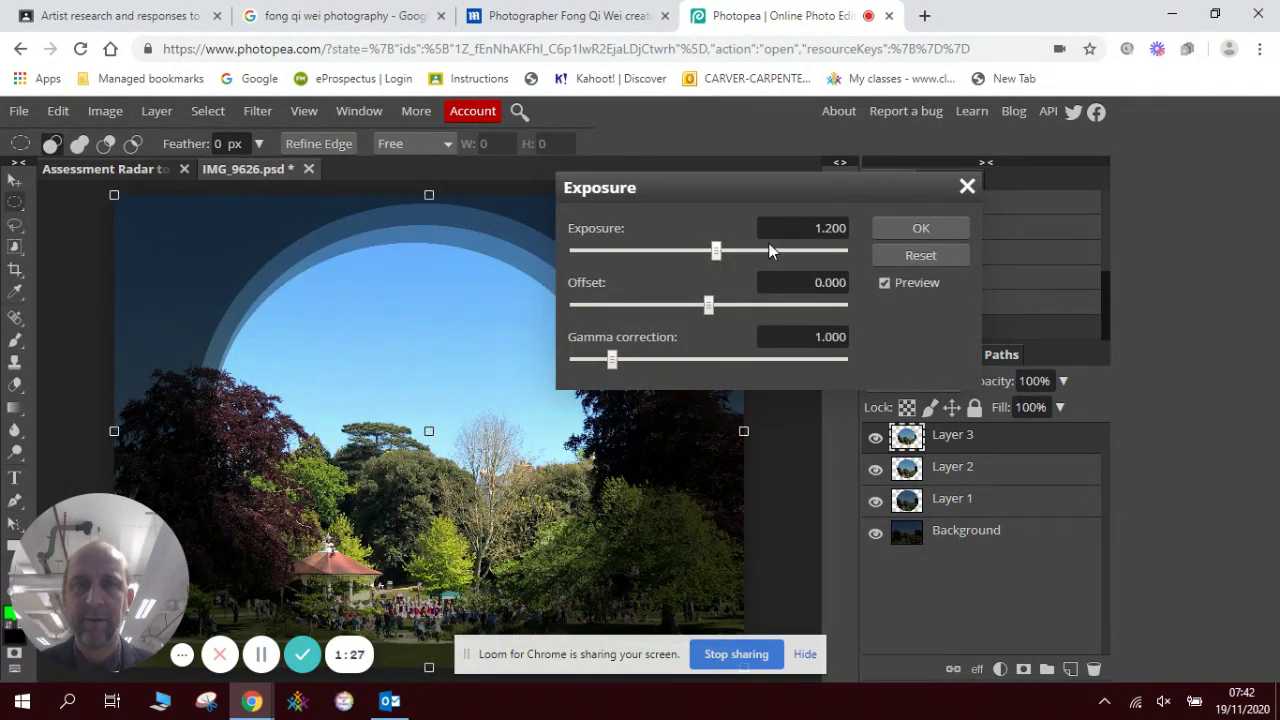
pyautogui.click(891, 229)
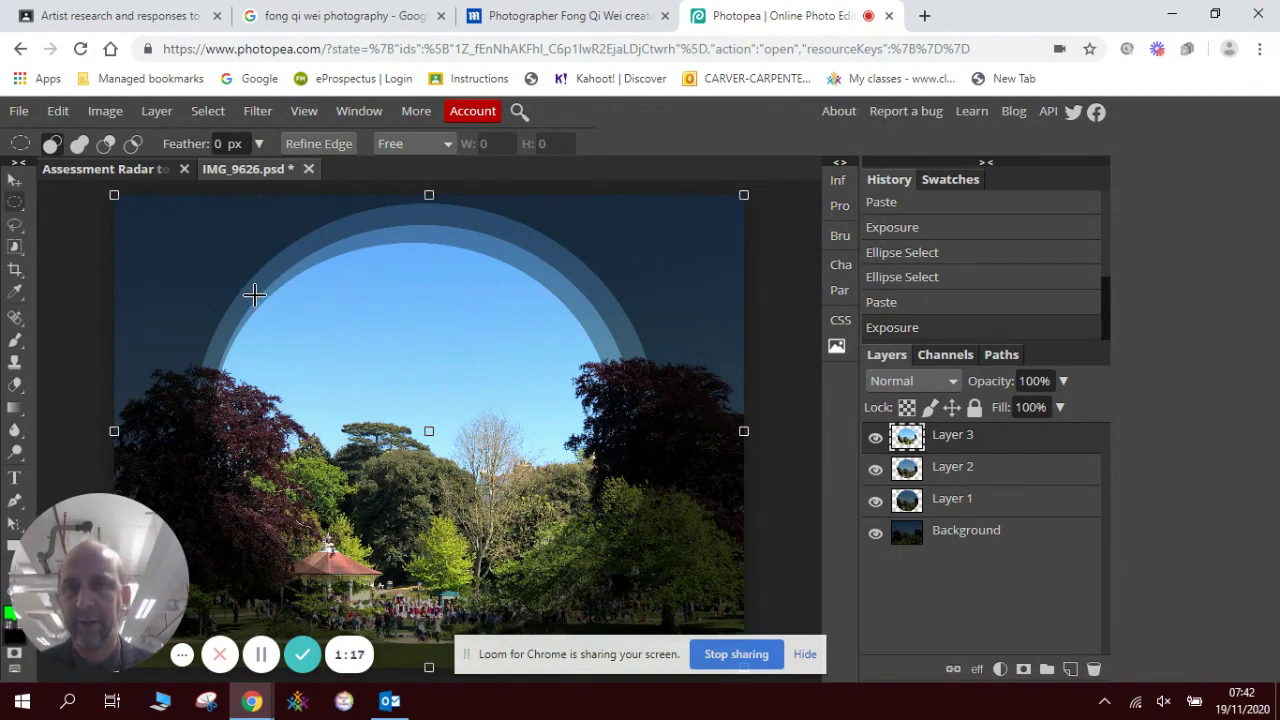
# Select a smaller circle inside the one on Layer 3, and copy and paste it onto a new layer.
pyautogui.moveTo(242, 291); pyautogui.dragTo(563, 581)
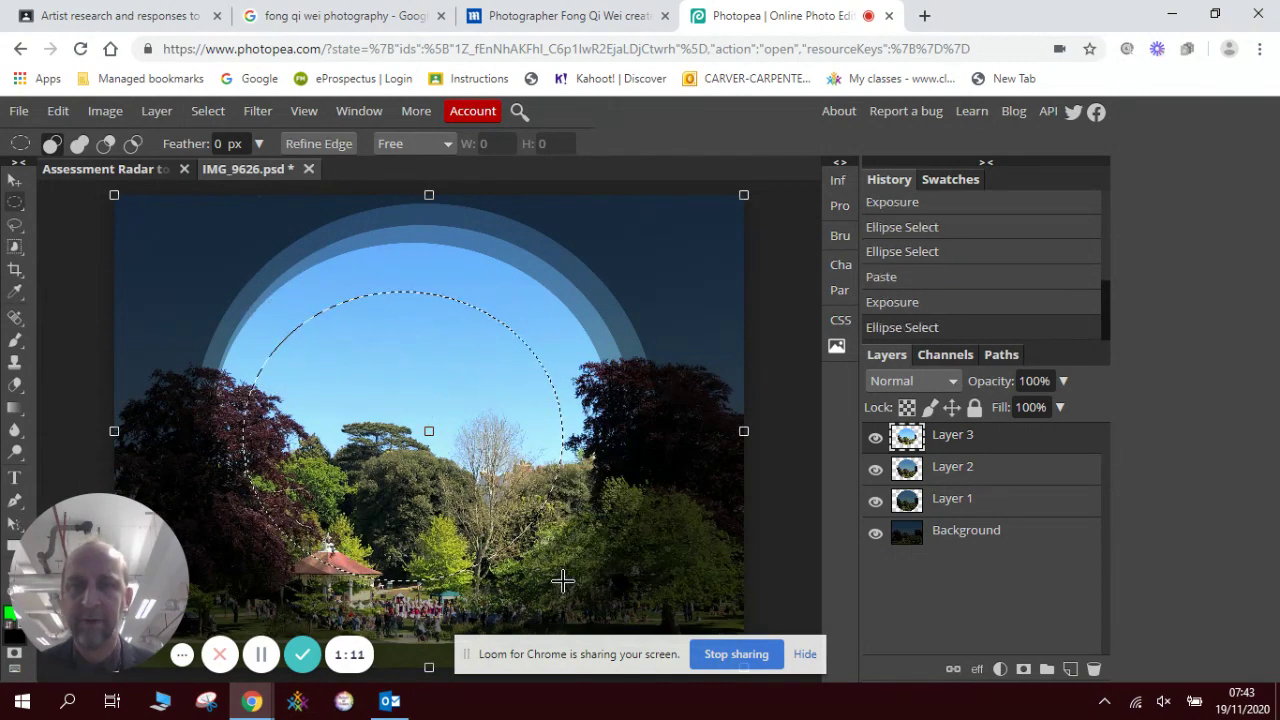
pyautogui.click(57, 111)
pyautogui.click(120, 308)
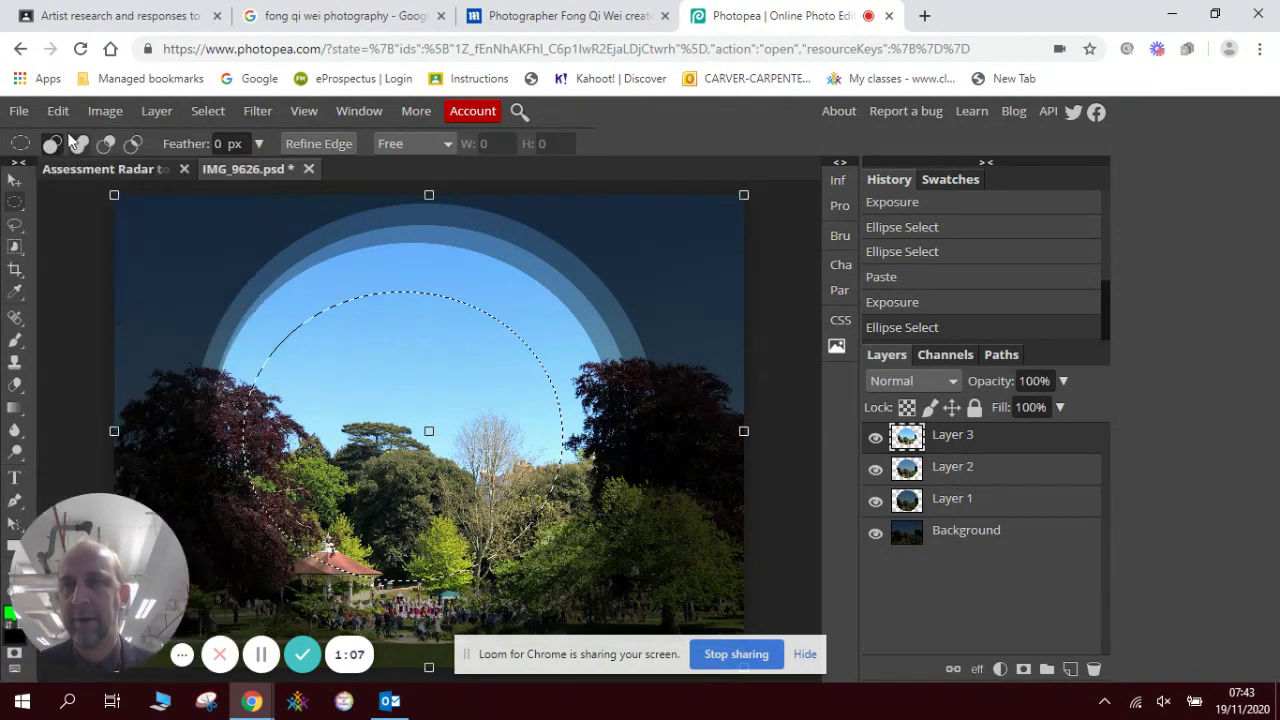
pyautogui.click(57, 111)
pyautogui.click(112, 358)
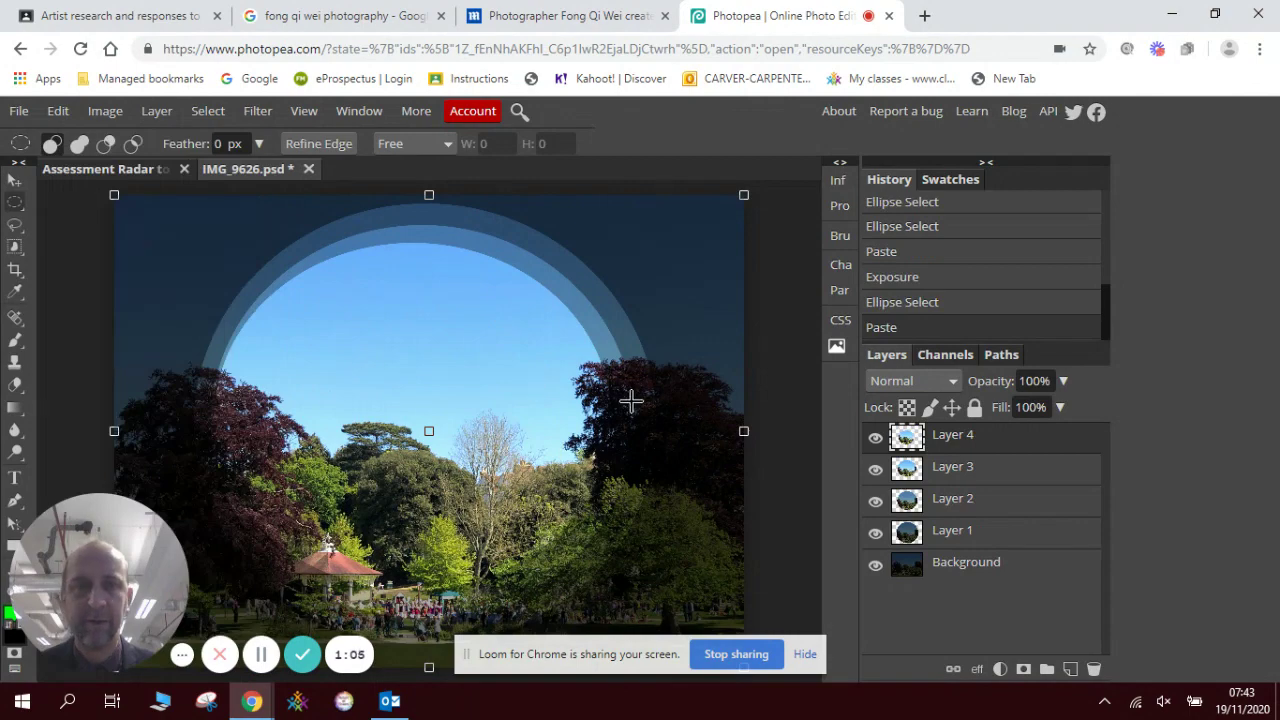
# Brighten the circle on Layer 4 with an Exposure adjustment of 0.6.
pyautogui.click(119, 113)
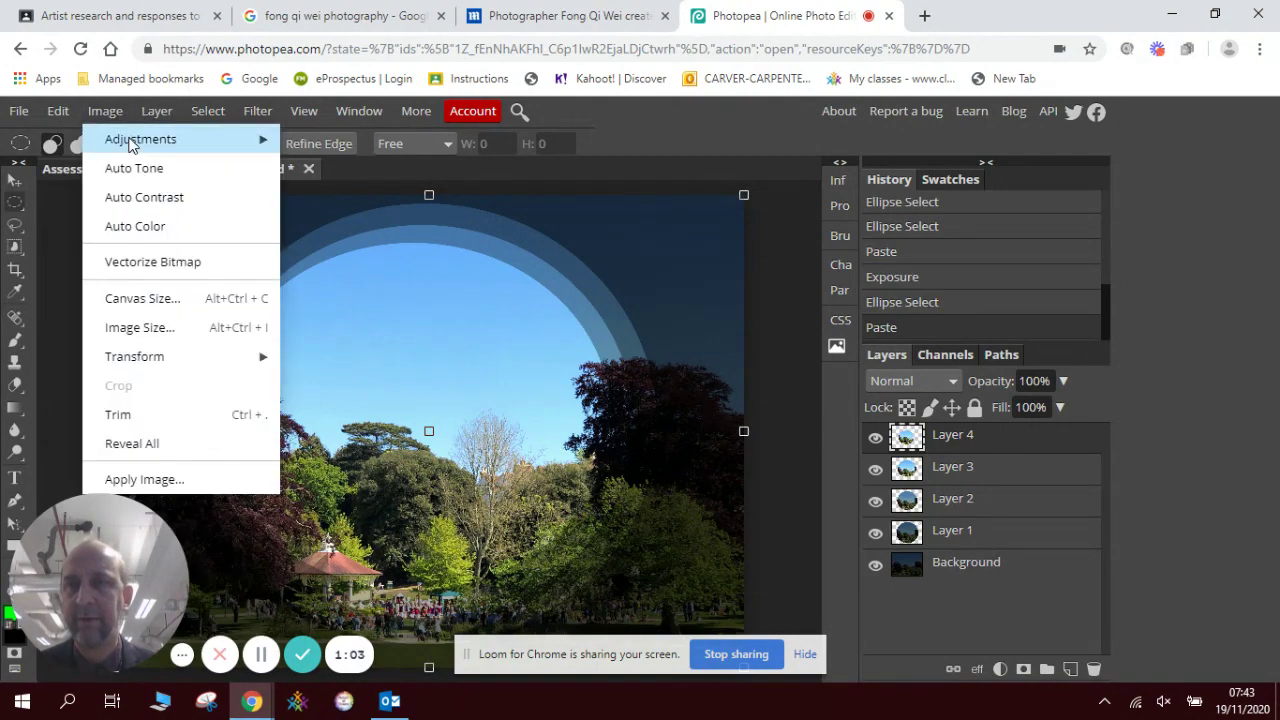
pyautogui.moveTo(130, 140)
pyautogui.click(372, 202)
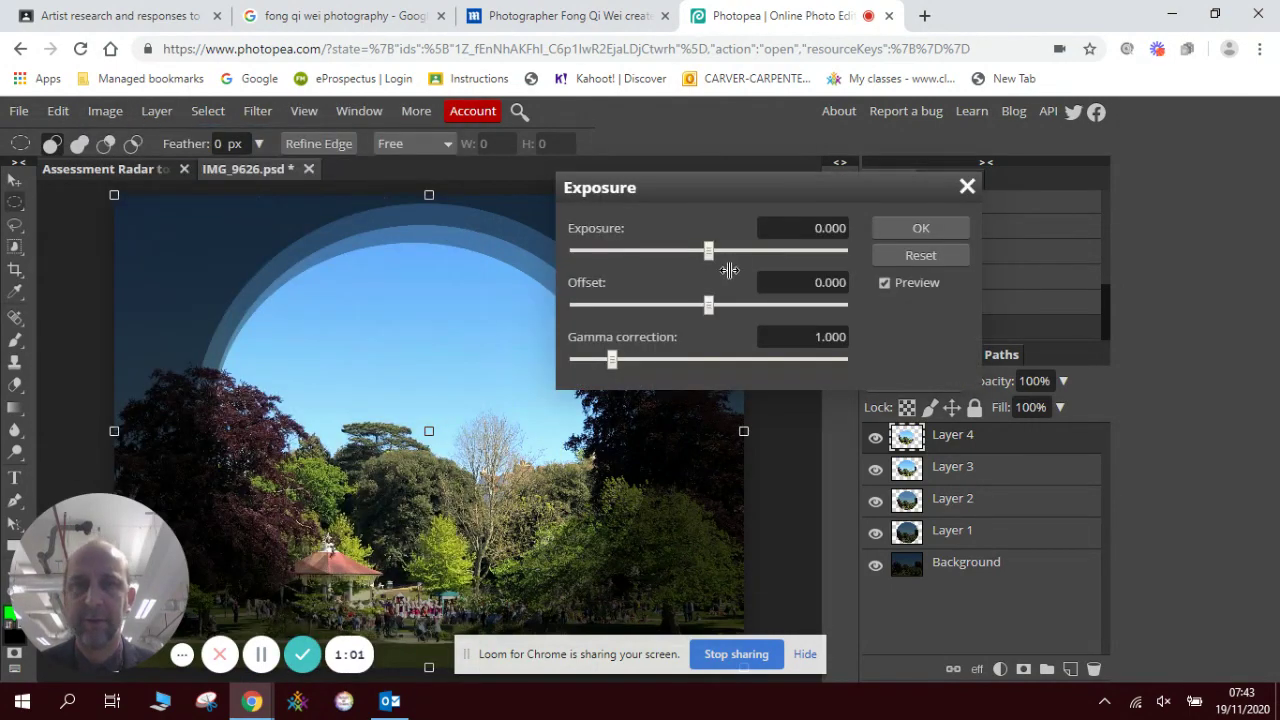
pyautogui.click(716, 251)
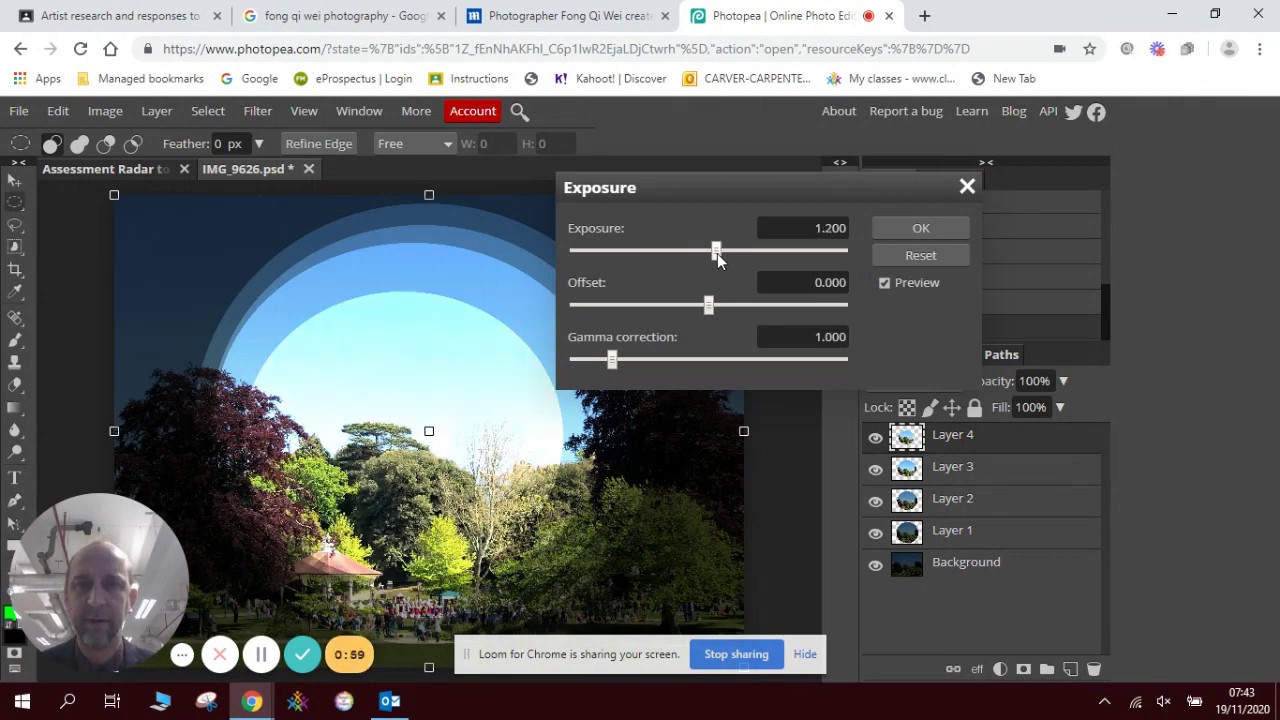
pyautogui.moveTo(716, 253); pyautogui.dragTo(713, 253)
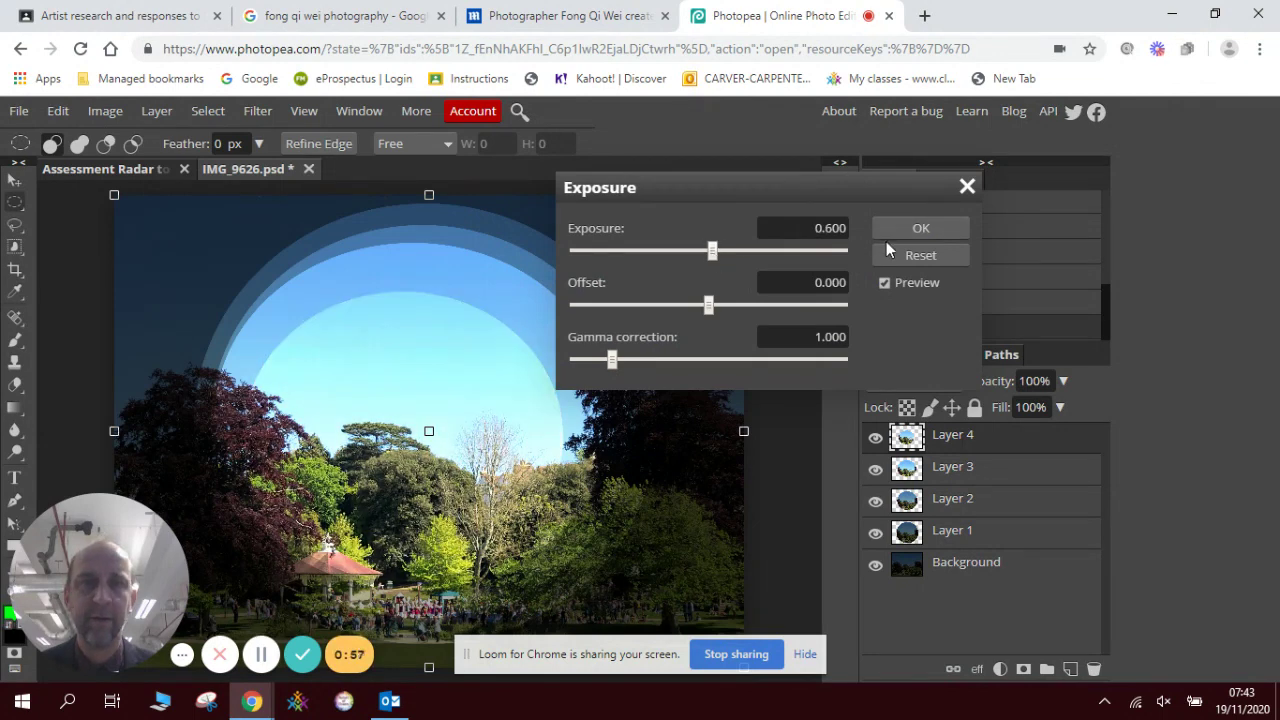
pyautogui.click(890, 236)
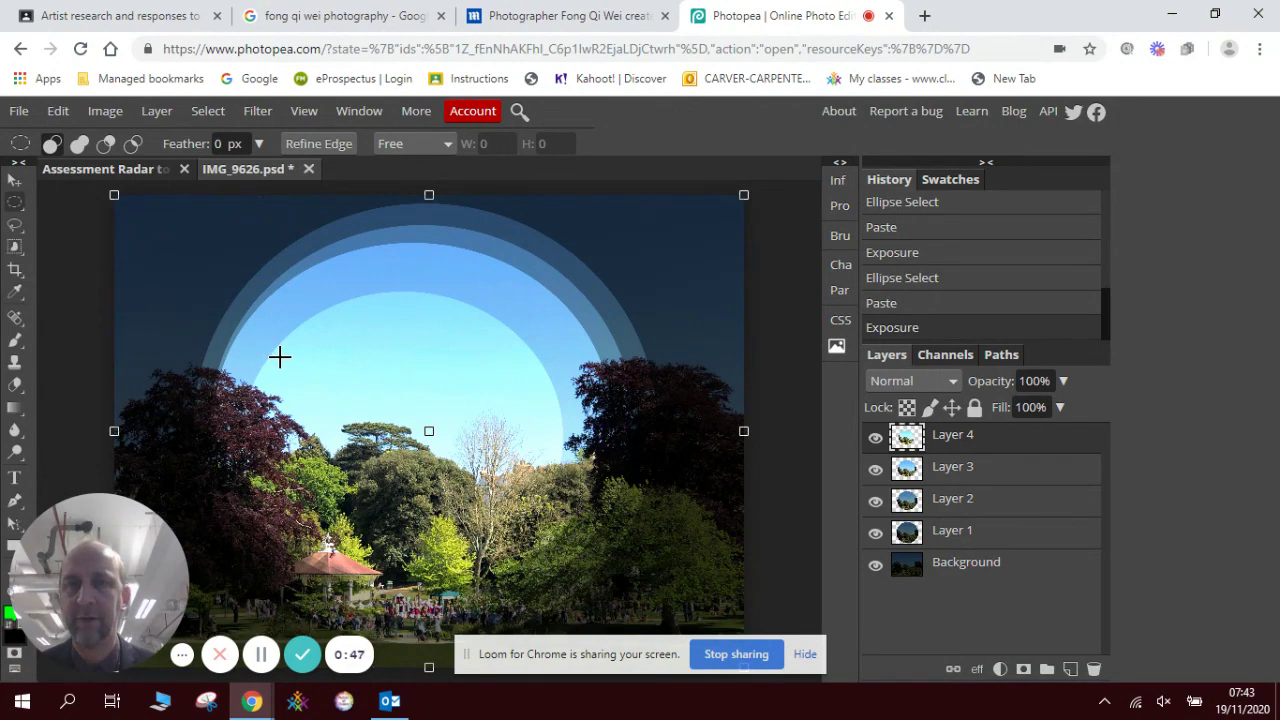
# Select a smaller circle inside the one on Layer 4, and copy and paste it onto a new layer.
pyautogui.moveTo(277, 348); pyautogui.dragTo(545, 588)
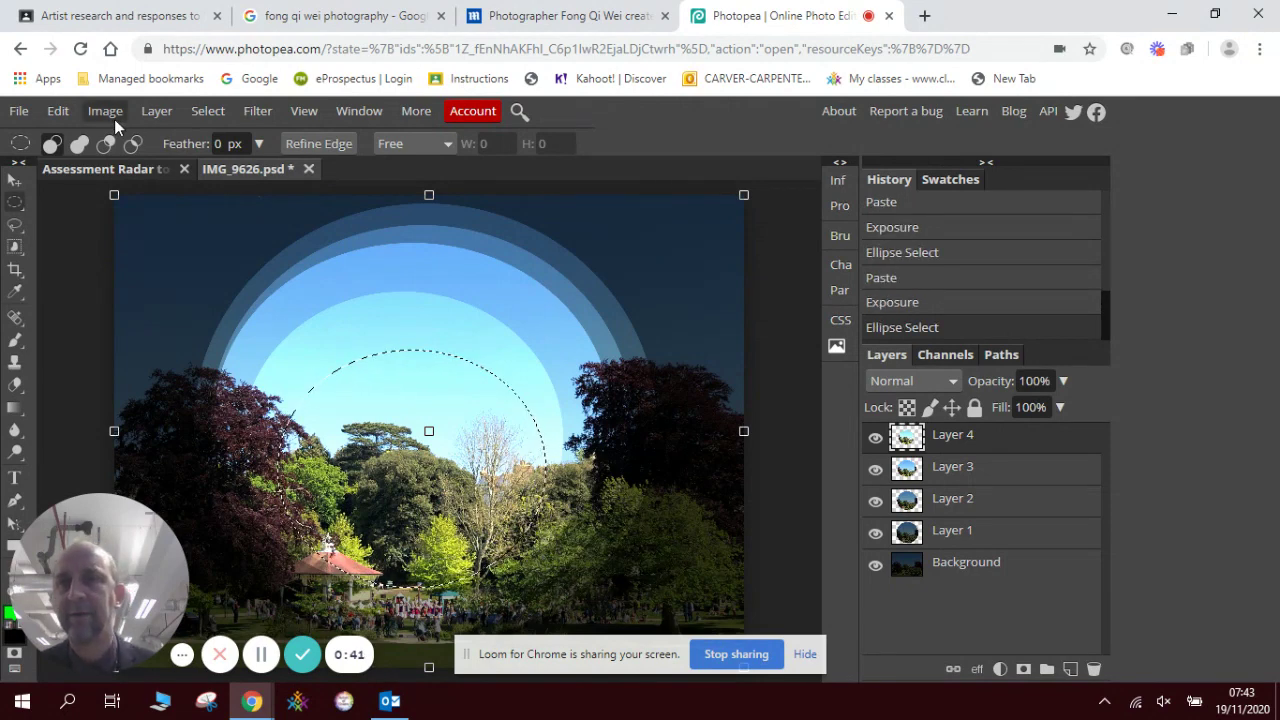
pyautogui.click(57, 114)
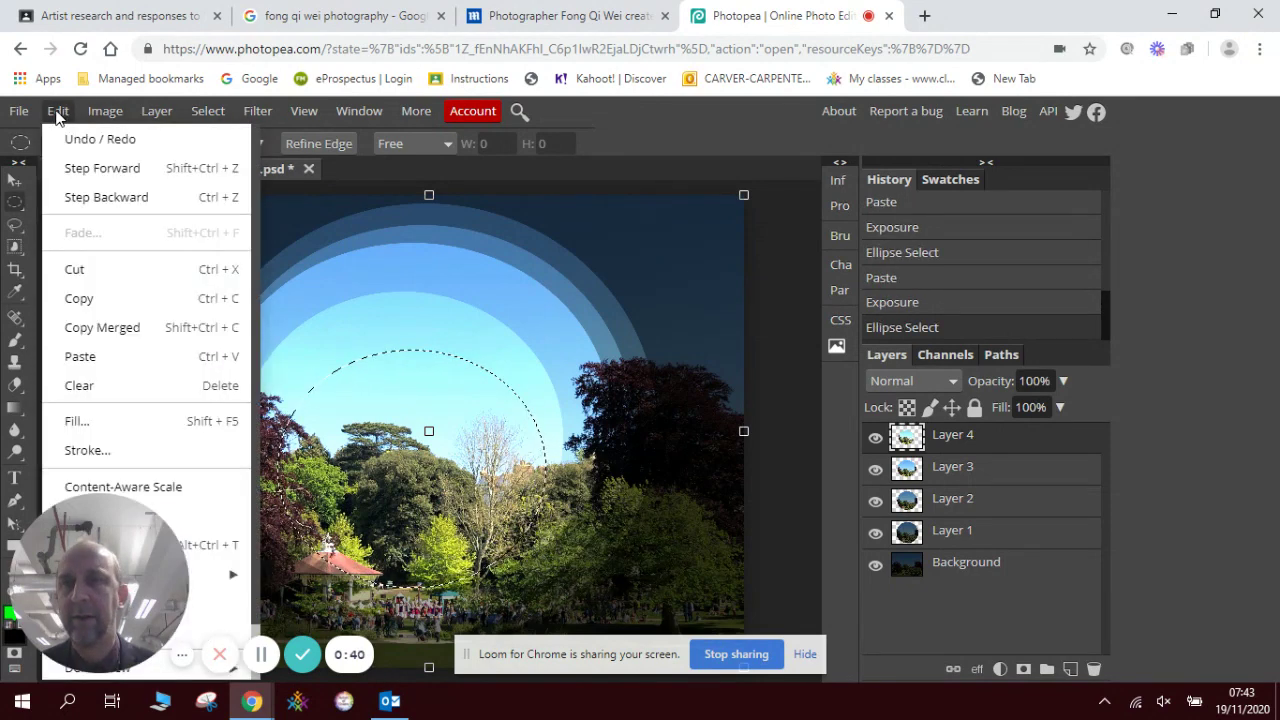
pyautogui.click(110, 298)
pyautogui.click(60, 113)
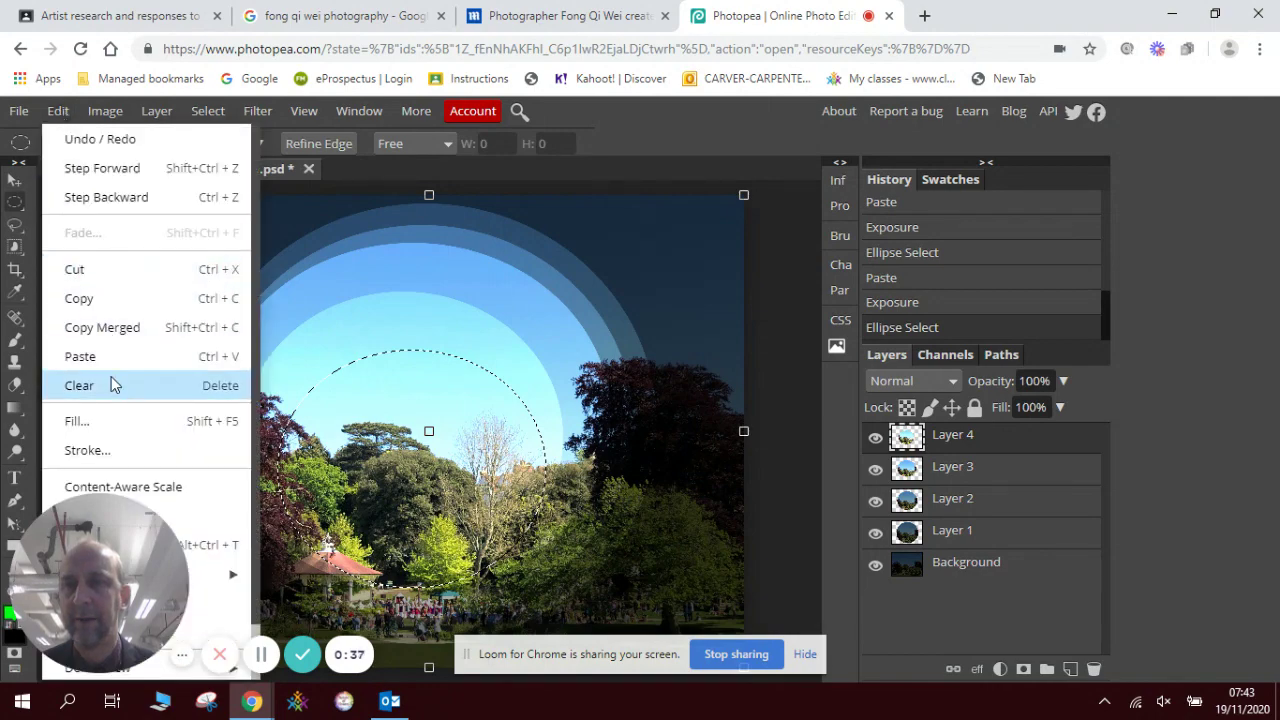
pyautogui.click(108, 357)
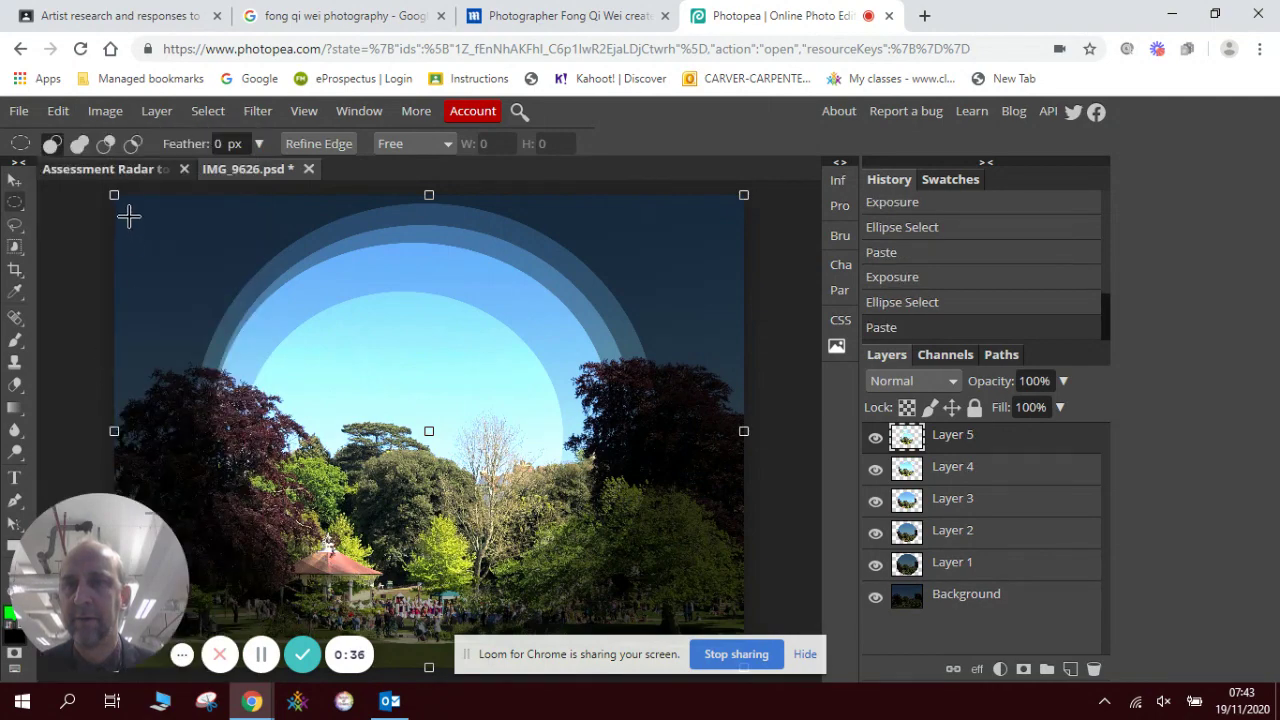
# Darken the circle on Layer 5 with an Exposure adjustment of -1.8.
pyautogui.click(115, 117)
pyautogui.moveTo(134, 138)
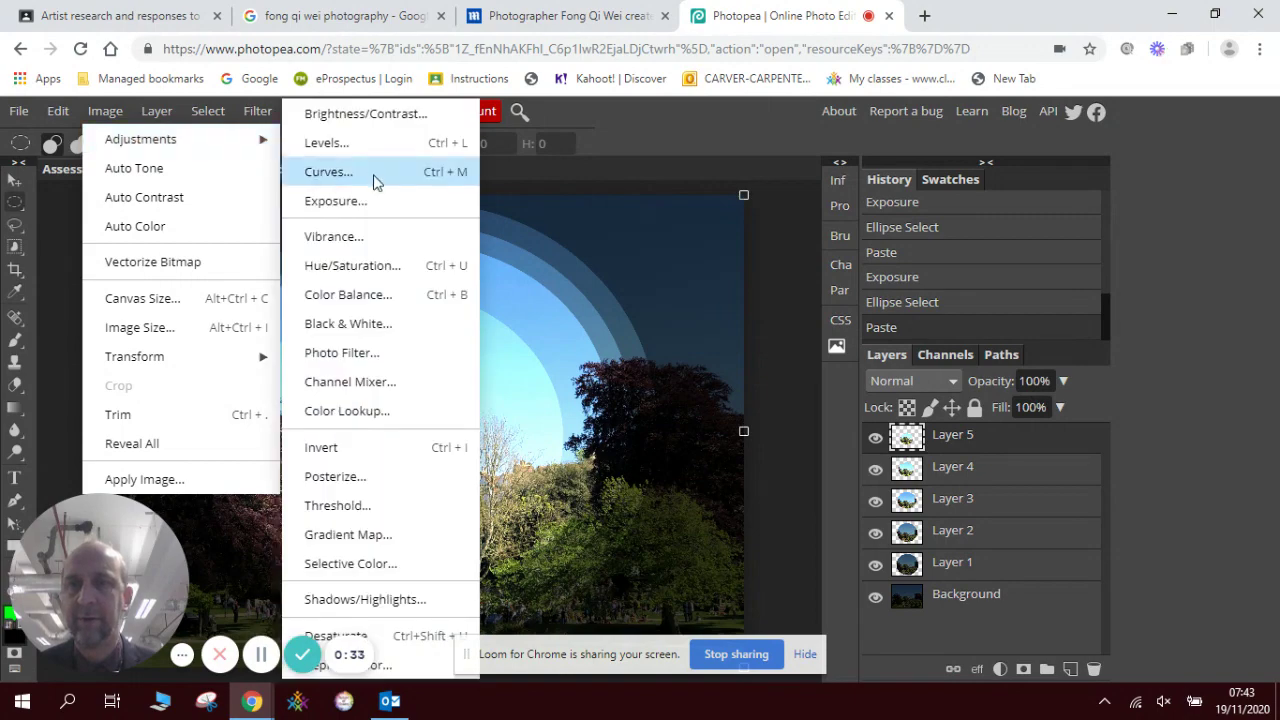
pyautogui.click(394, 201)
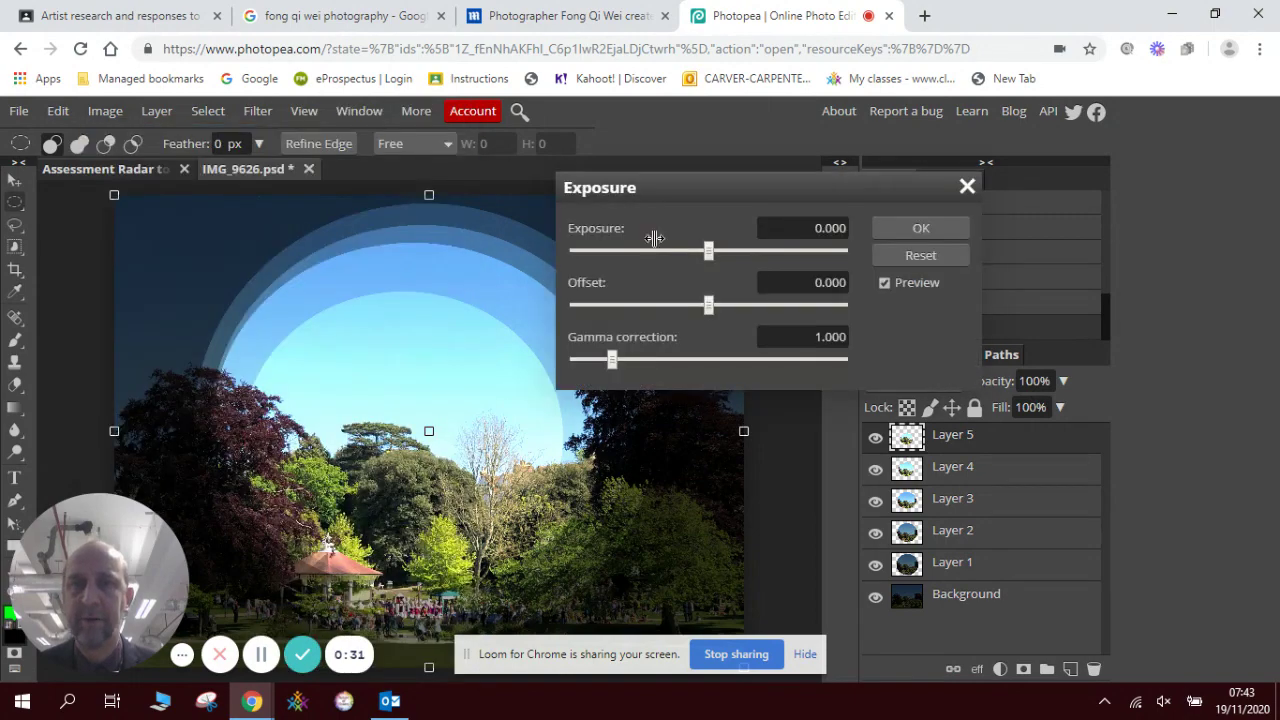
pyautogui.moveTo(708, 252); pyautogui.dragTo(698, 258)
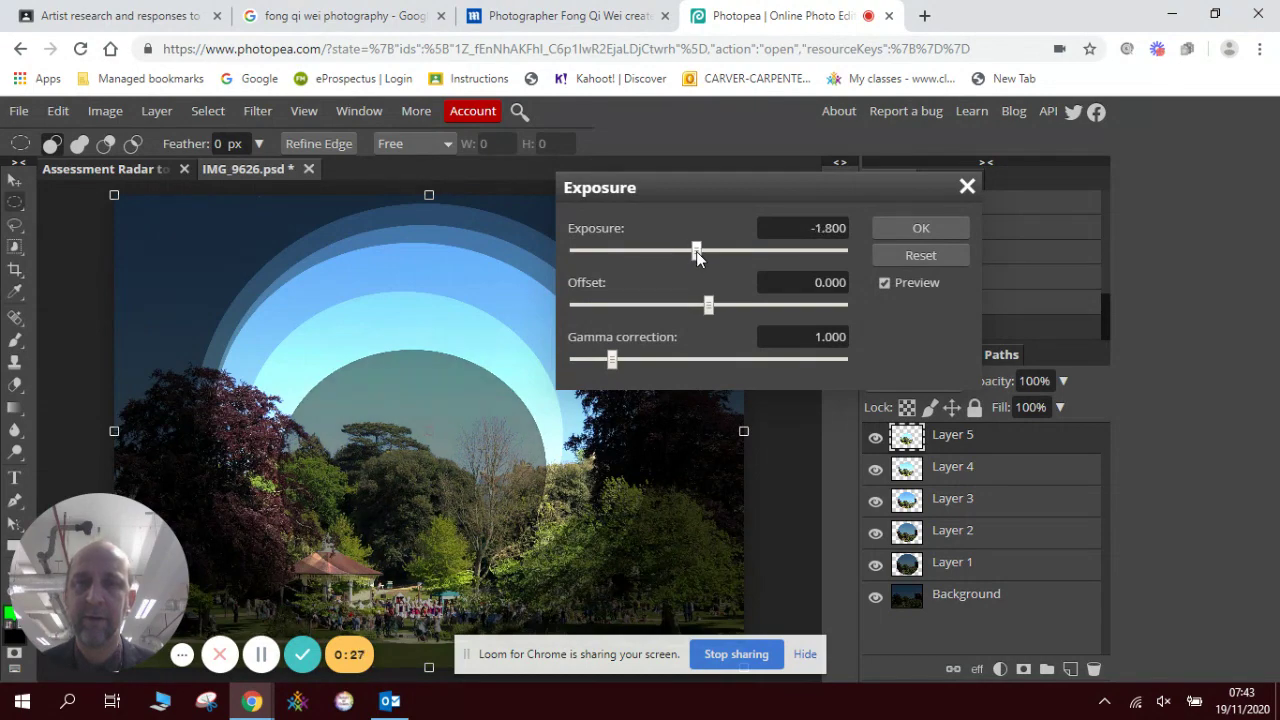
pyautogui.click(918, 230)
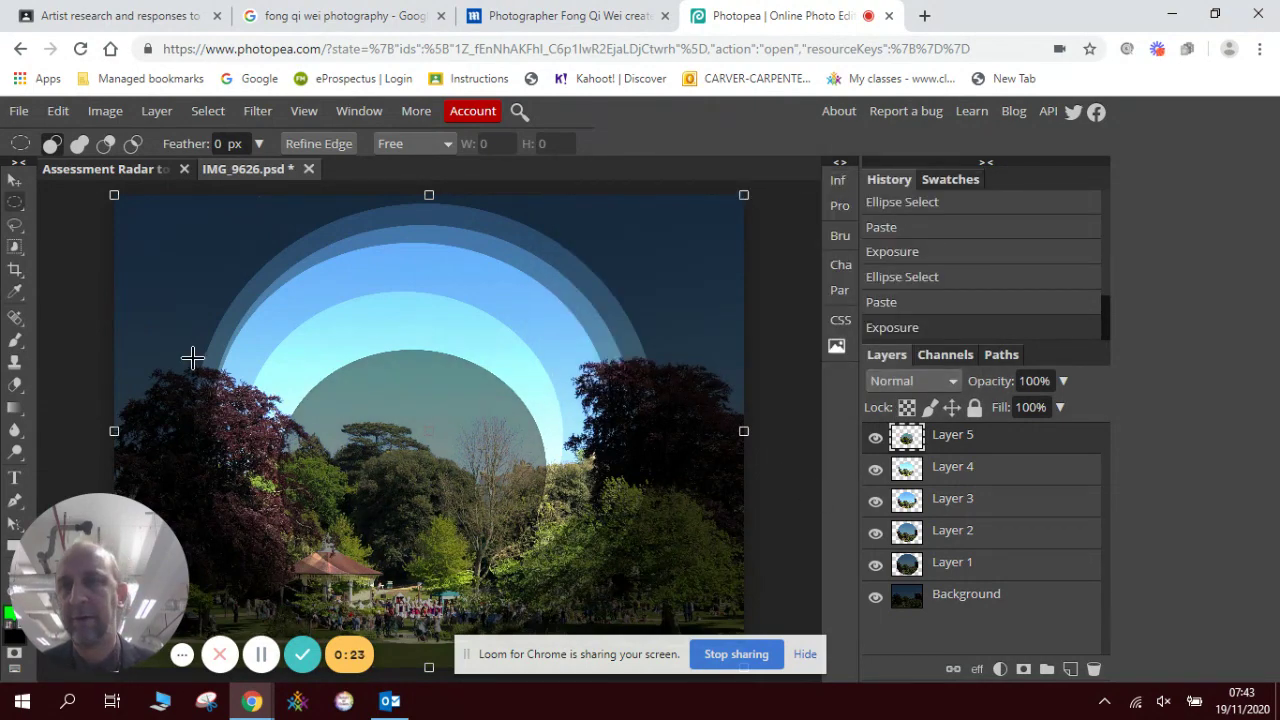
# Select a smaller ellipse inside the darkened circle on Layer 5, and copy and paste it onto a new layer.
pyautogui.moveTo(307, 404); pyautogui.dragTo(516, 562)
pyautogui.click(58, 111)
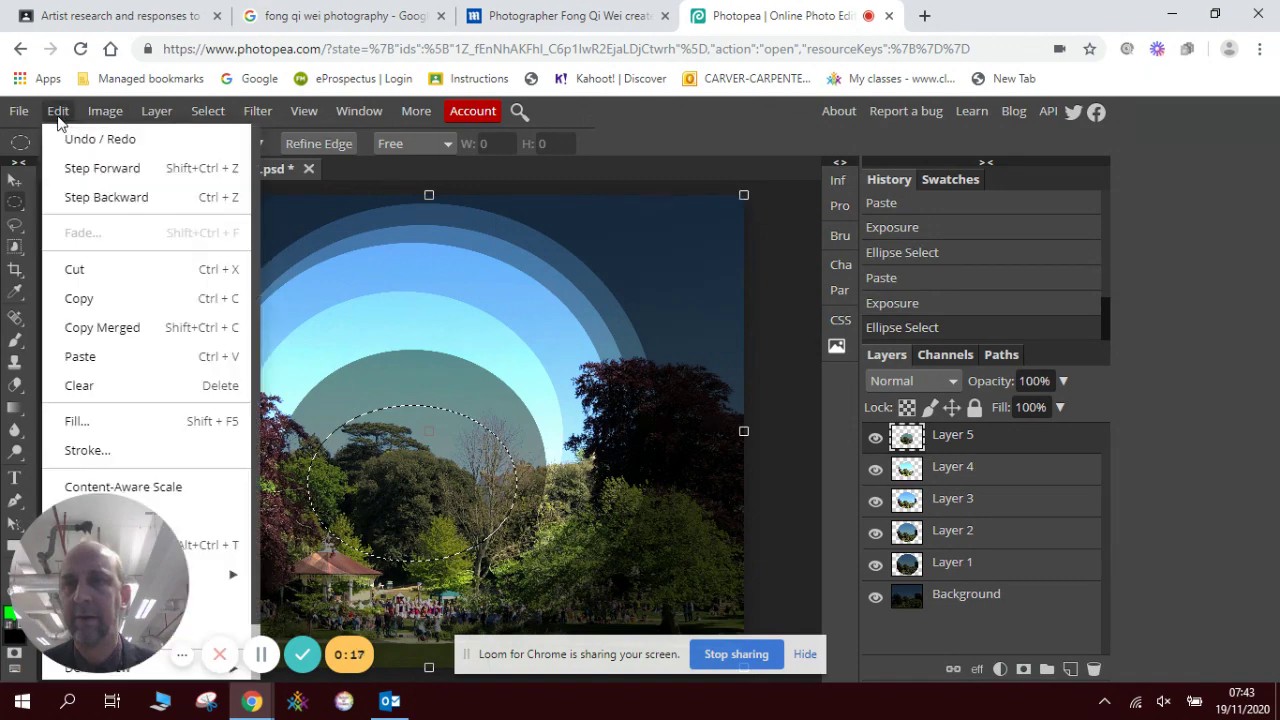
pyautogui.click(123, 297)
pyautogui.click(60, 111)
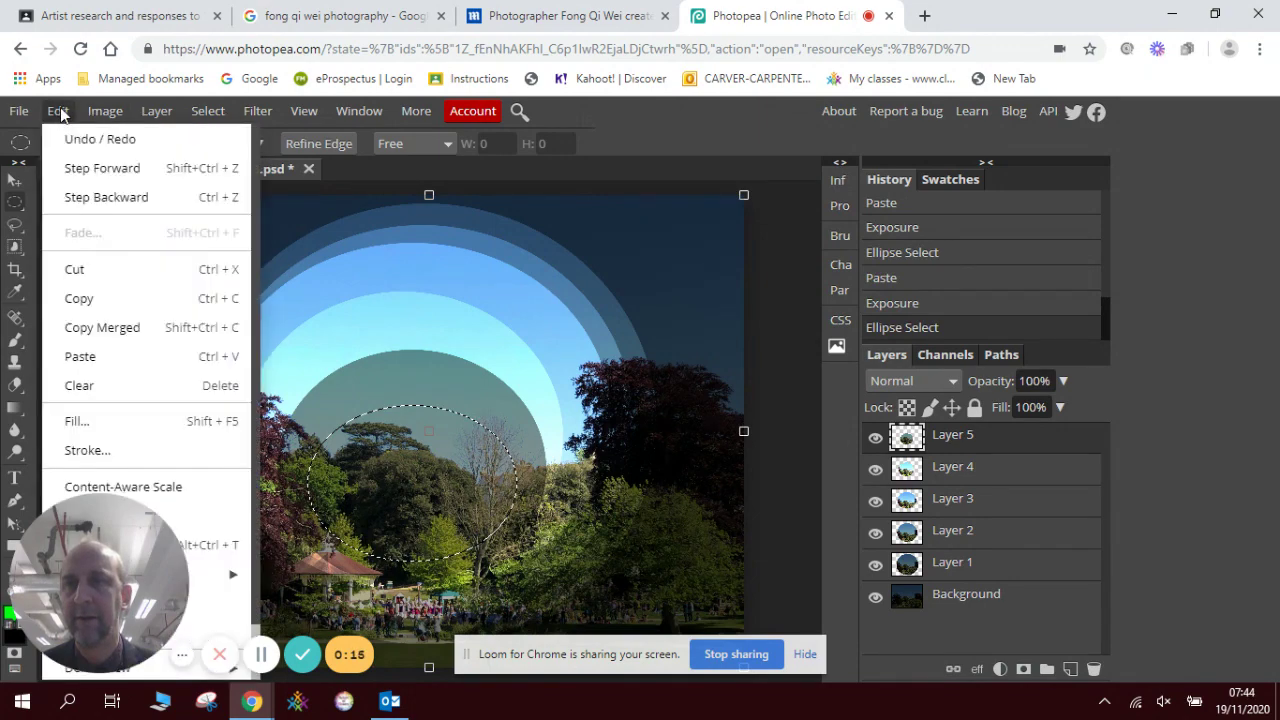
pyautogui.click(122, 358)
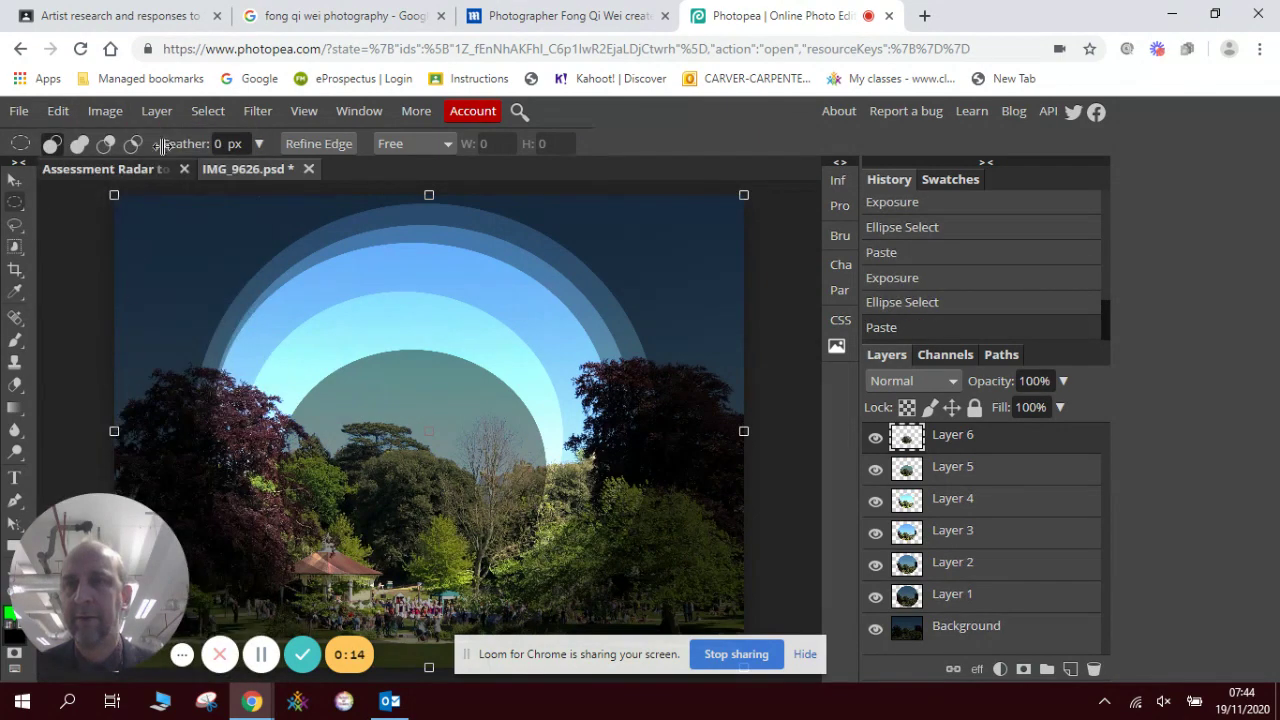
# Darken the ellipse on Layer 6 with an Exposure adjustment of -2.2.
pyautogui.click(105, 111)
pyautogui.moveTo(122, 145)
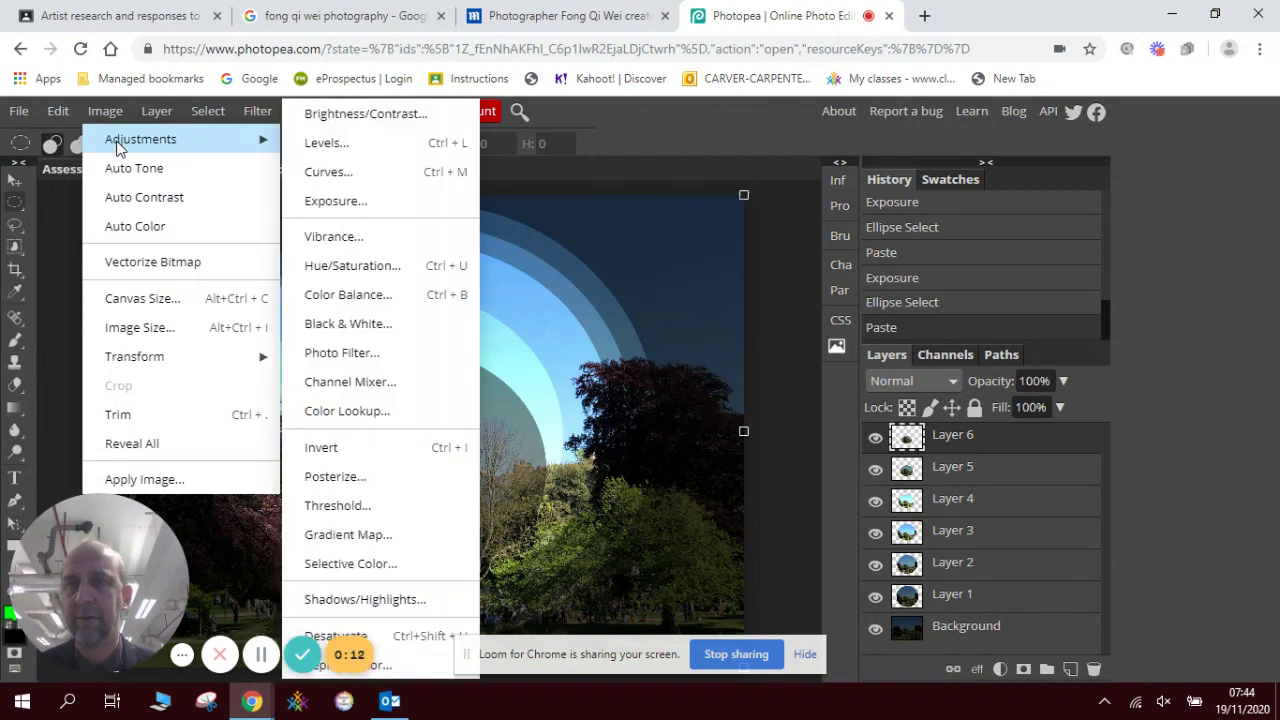
pyautogui.click(335, 201)
pyautogui.moveTo(710, 256); pyautogui.dragTo(693, 257)
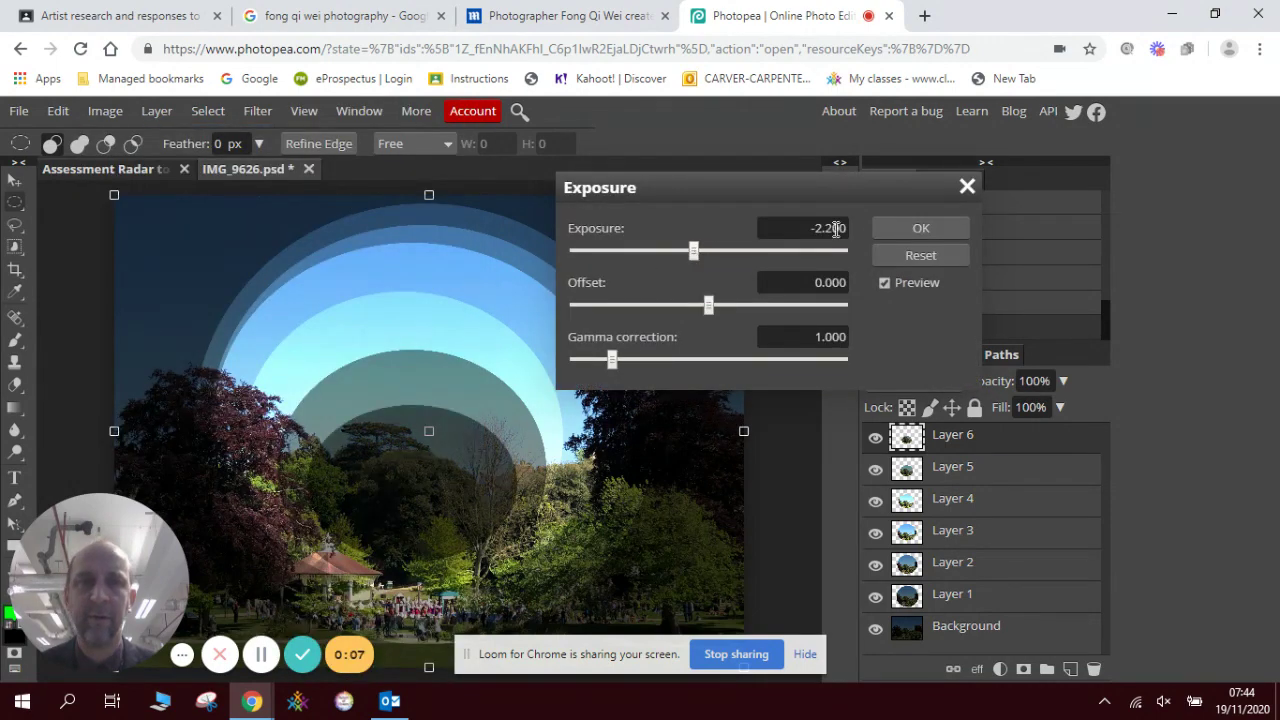
pyautogui.click(920, 230)
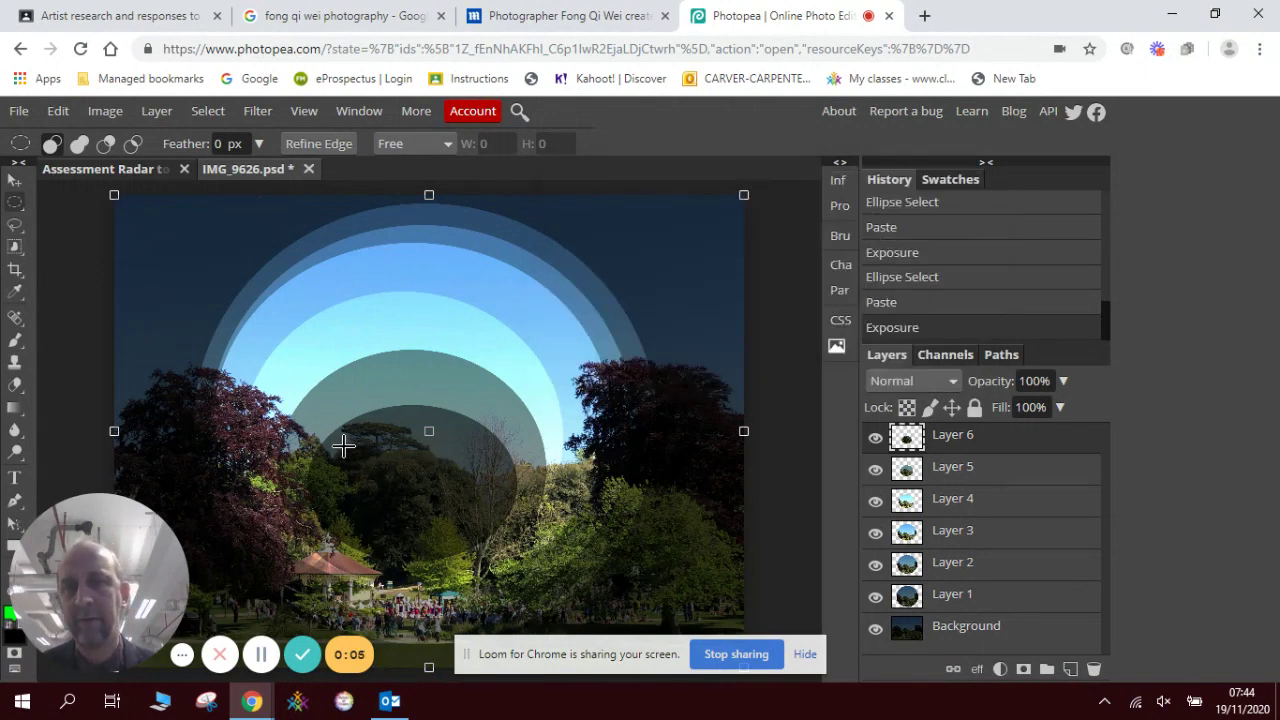
# Select a small ellipse inside the darkened one on Layer 6, ready for copying.
pyautogui.moveTo(343, 446); pyautogui.dragTo(475, 549)
pyautogui.click(58, 111)
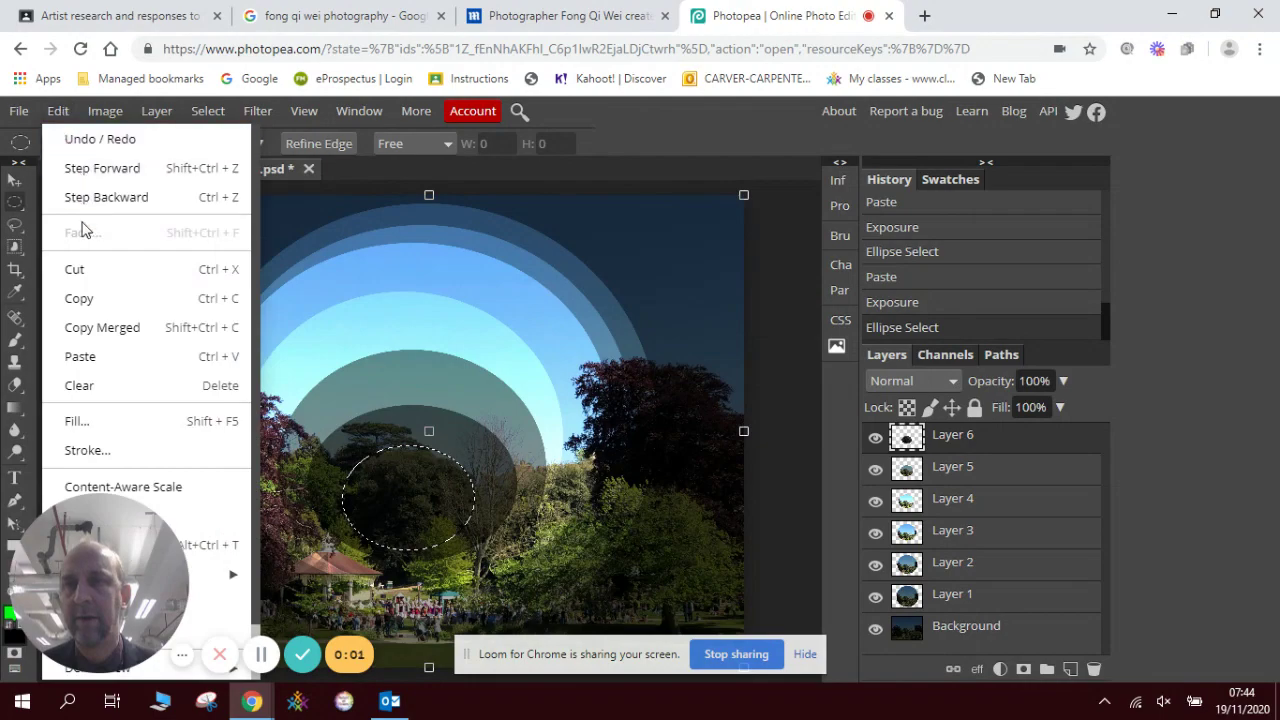